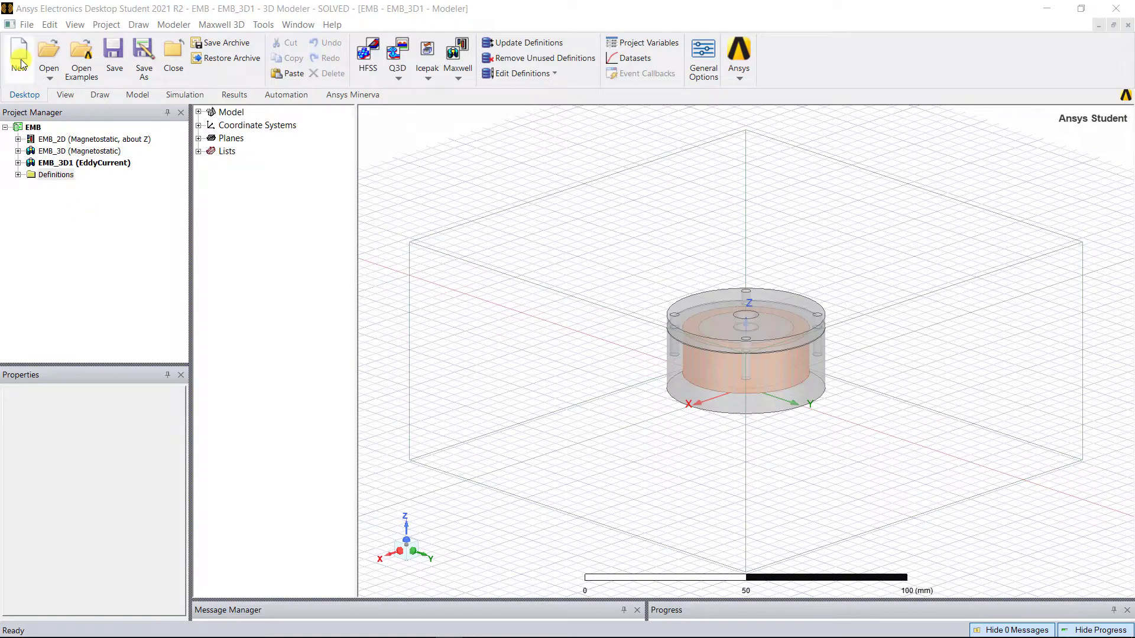
# Create a new project and name it EMB_Eddycurrent_Icepak.
pyautogui.click(19, 56)
pyautogui.rightClick(42, 187)
pyautogui.click(71, 205)
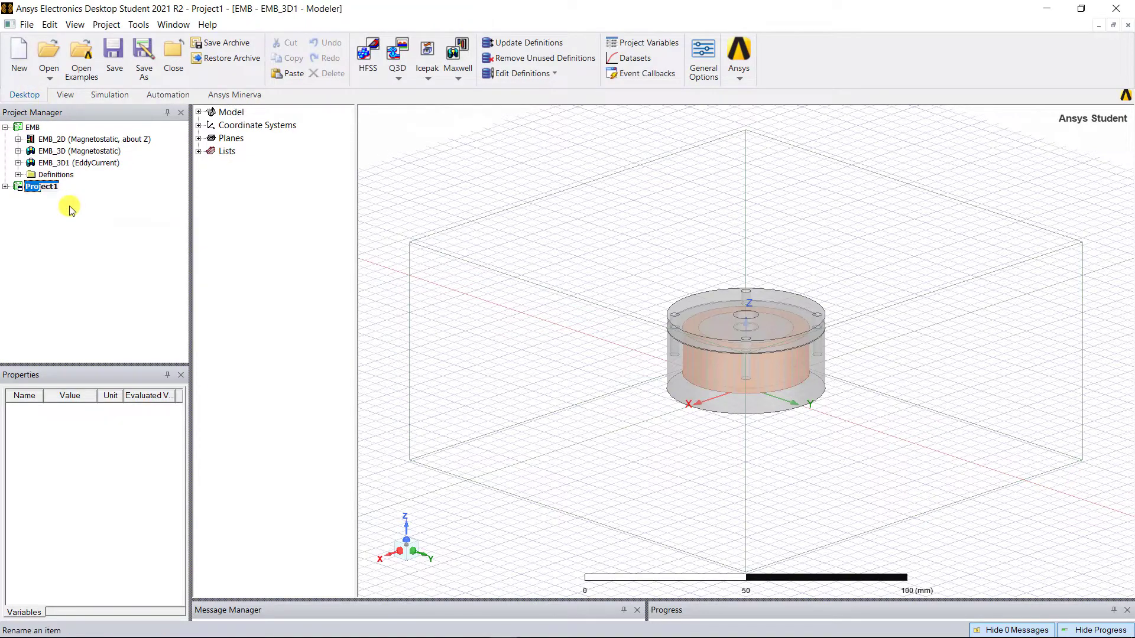
pyautogui.write('EMB_')
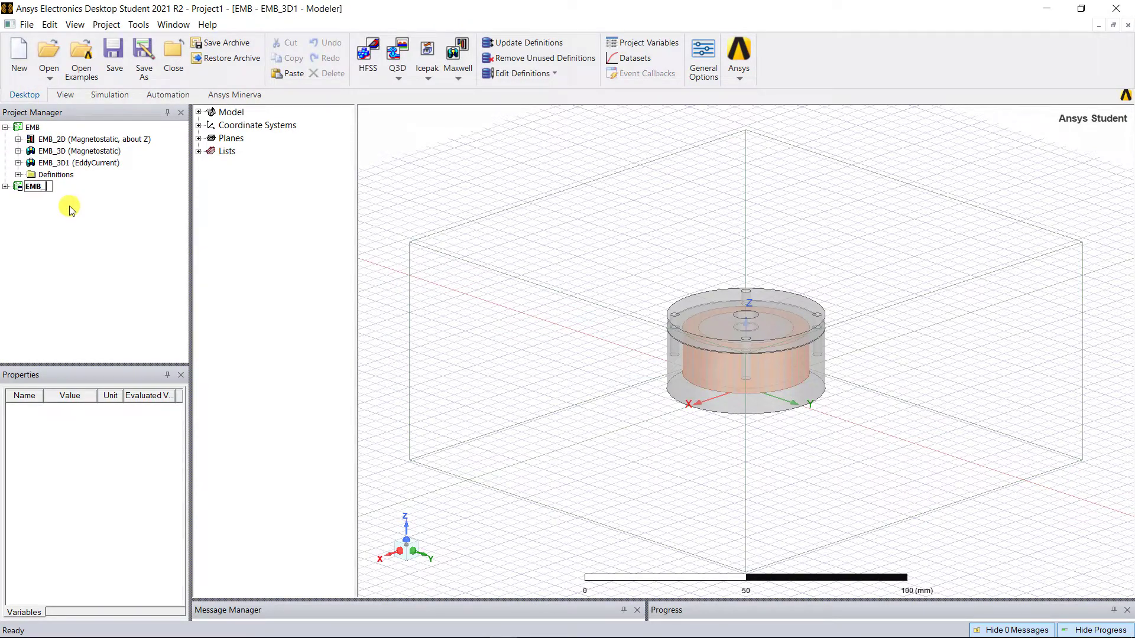
pyautogui.write('Eddycurrent_Icepak')
pyautogui.press('Return')
# Copy the EMB_3D1 eddy current design into the EMB_Eddycurrent_Icepak project and close the EMB project.
pyautogui.moveTo(71, 163); pyautogui.dragTo(47, 191)
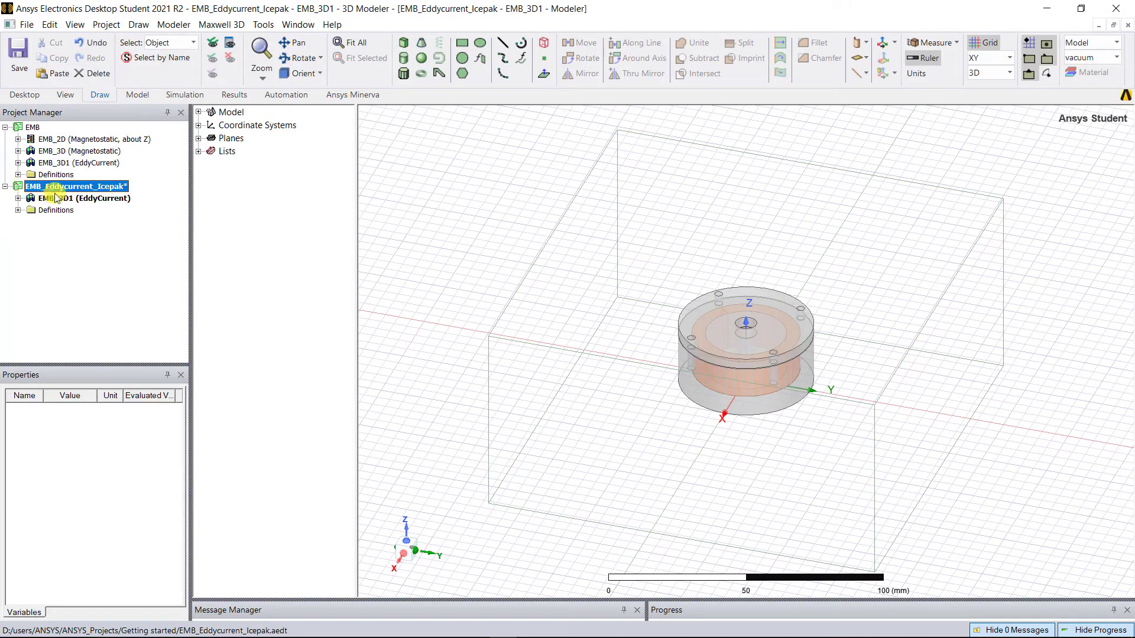
pyautogui.click(77, 200)
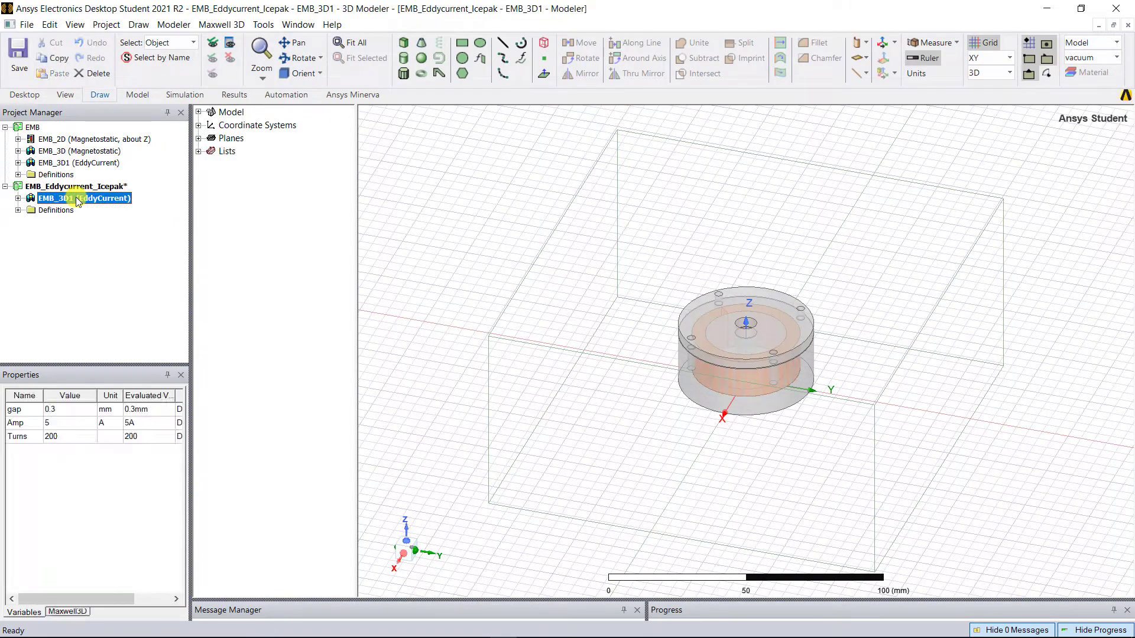
pyautogui.click(33, 127)
pyautogui.rightClick(40, 129)
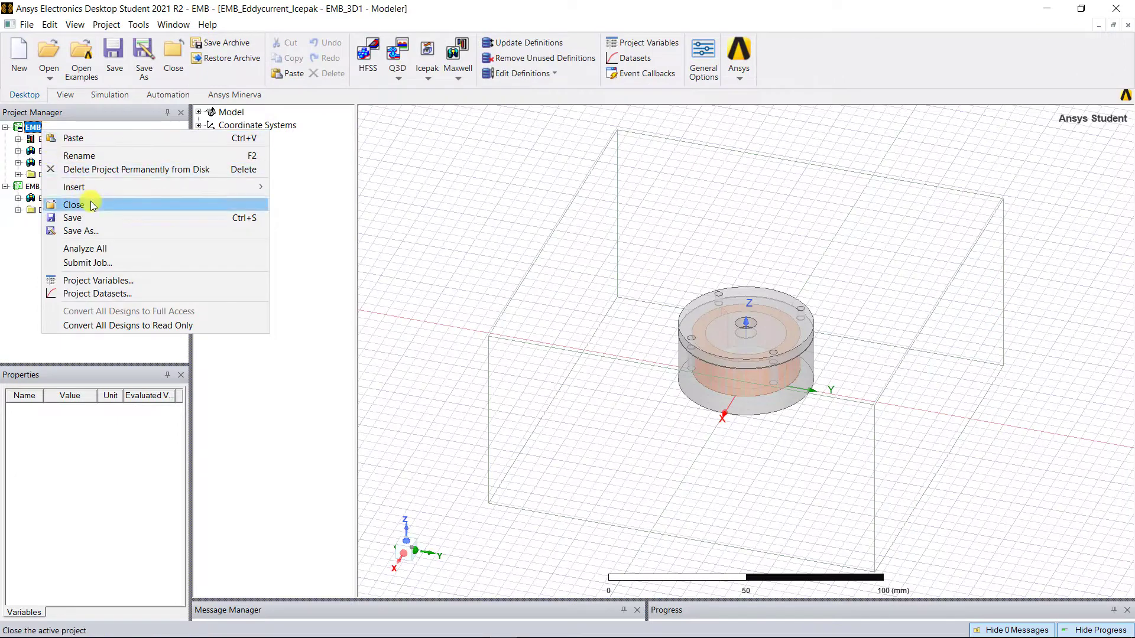
pyautogui.click(93, 206)
pyautogui.click(83, 139)
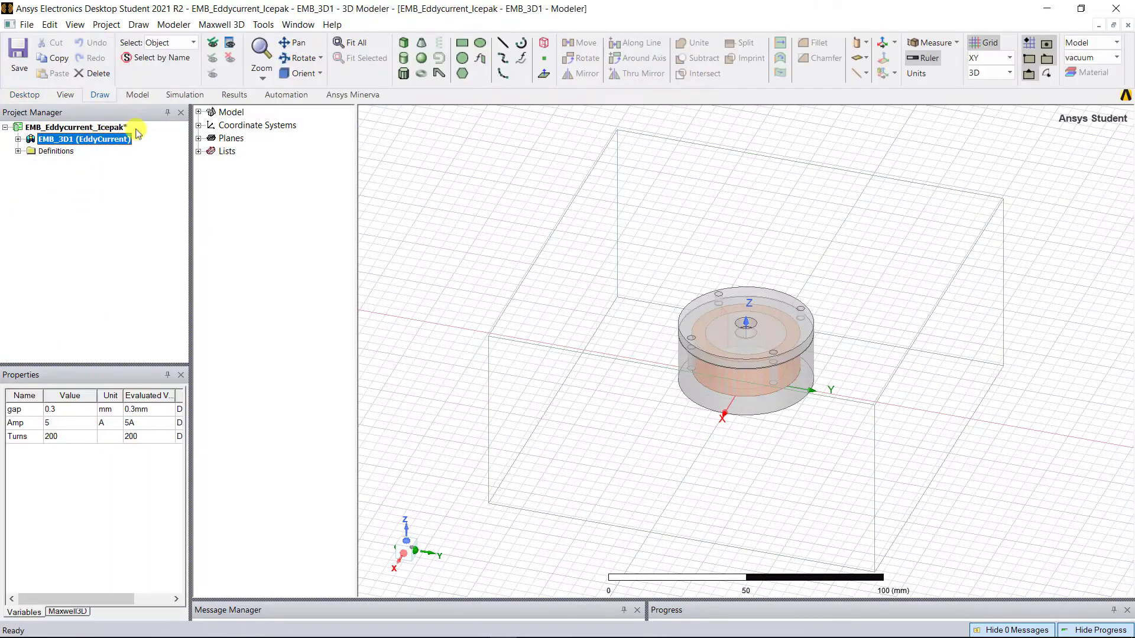
# Open the material definition of the model's copper solids for editing.
pyautogui.click(199, 111)
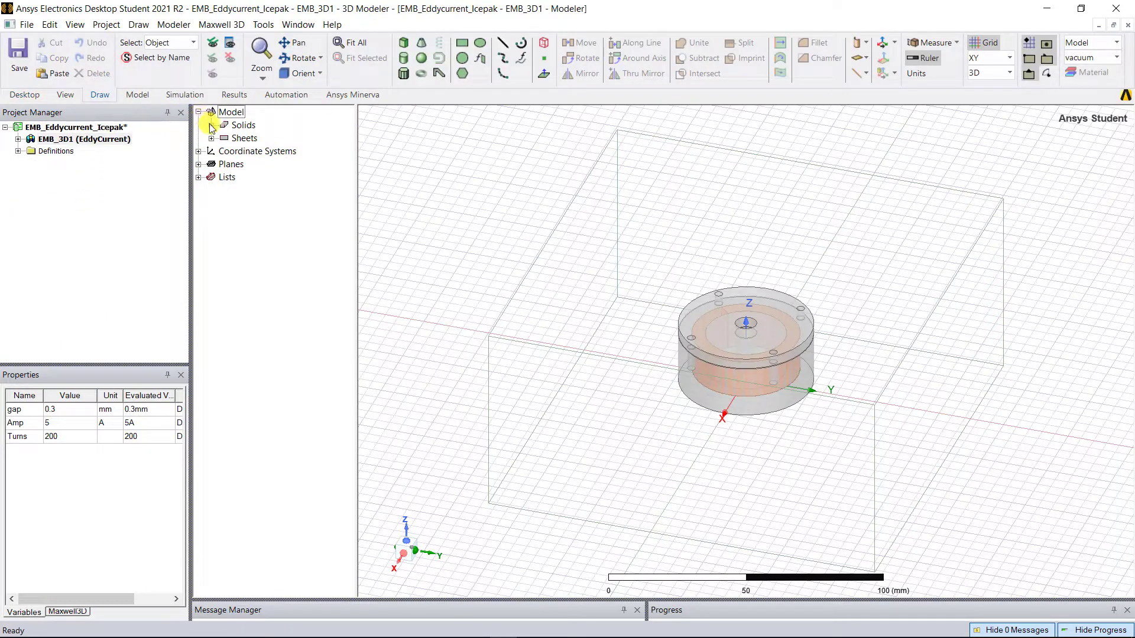
pyautogui.click(212, 125)
pyautogui.click(258, 138)
pyautogui.rightClick(252, 140)
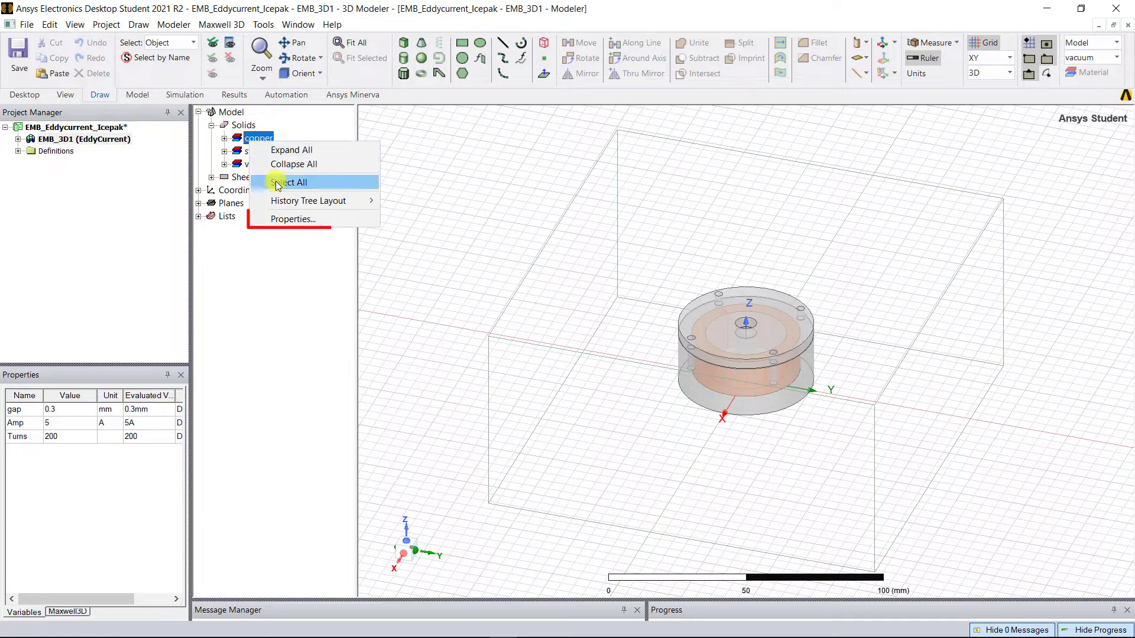
pyautogui.click(294, 219)
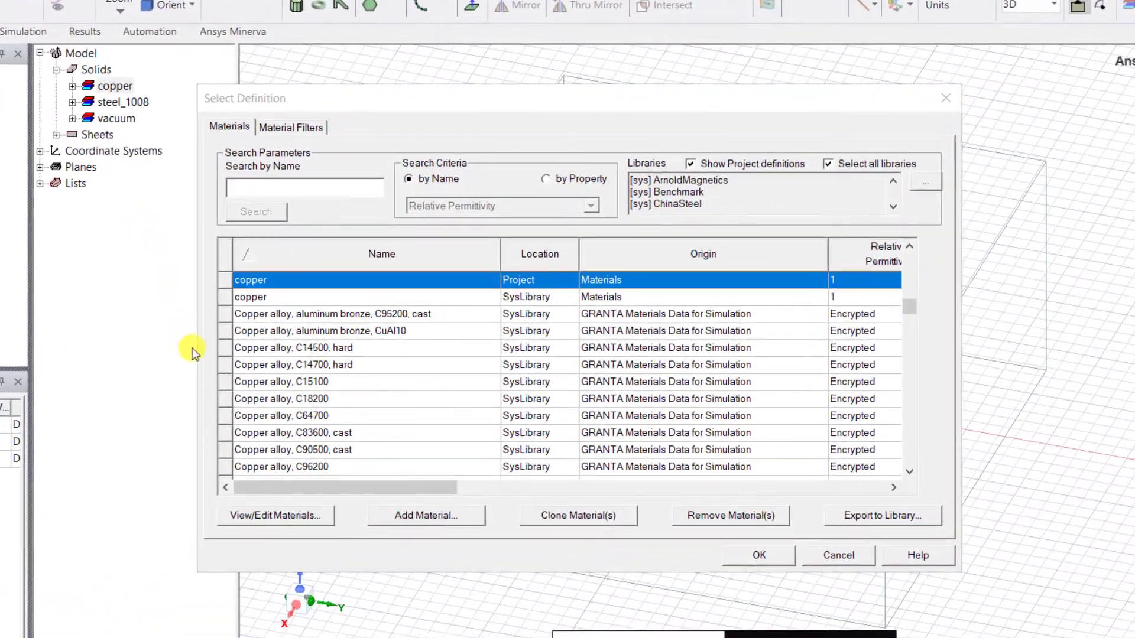
pyautogui.click(264, 519)
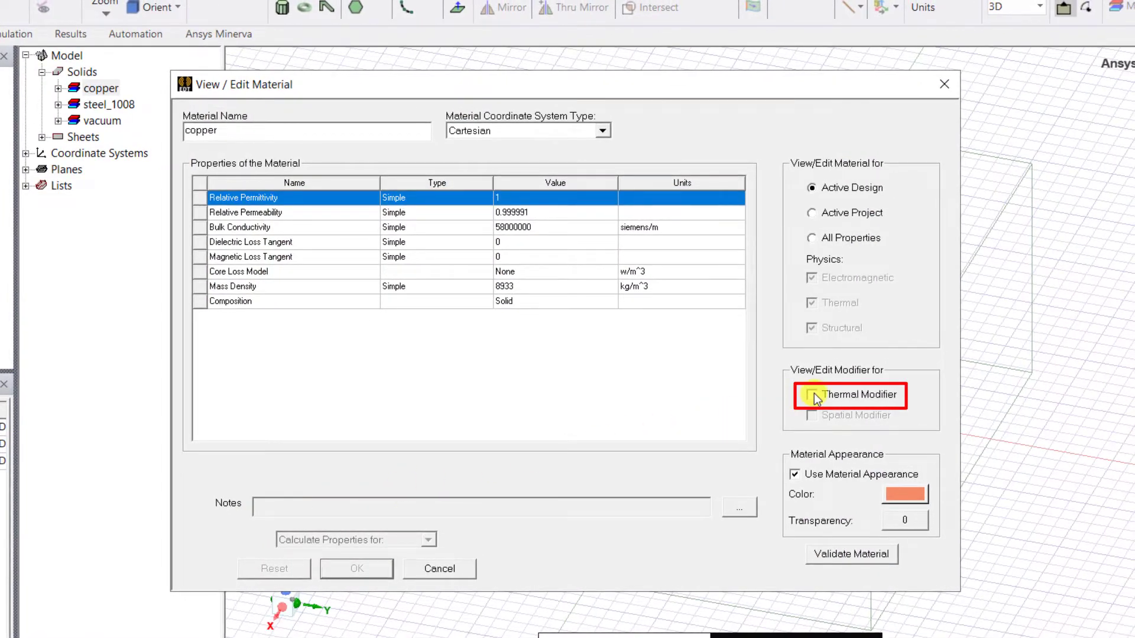
# Enable the thermal modifier for copper and open the bulk conductivity's modifier for editing.
pyautogui.click(813, 394)
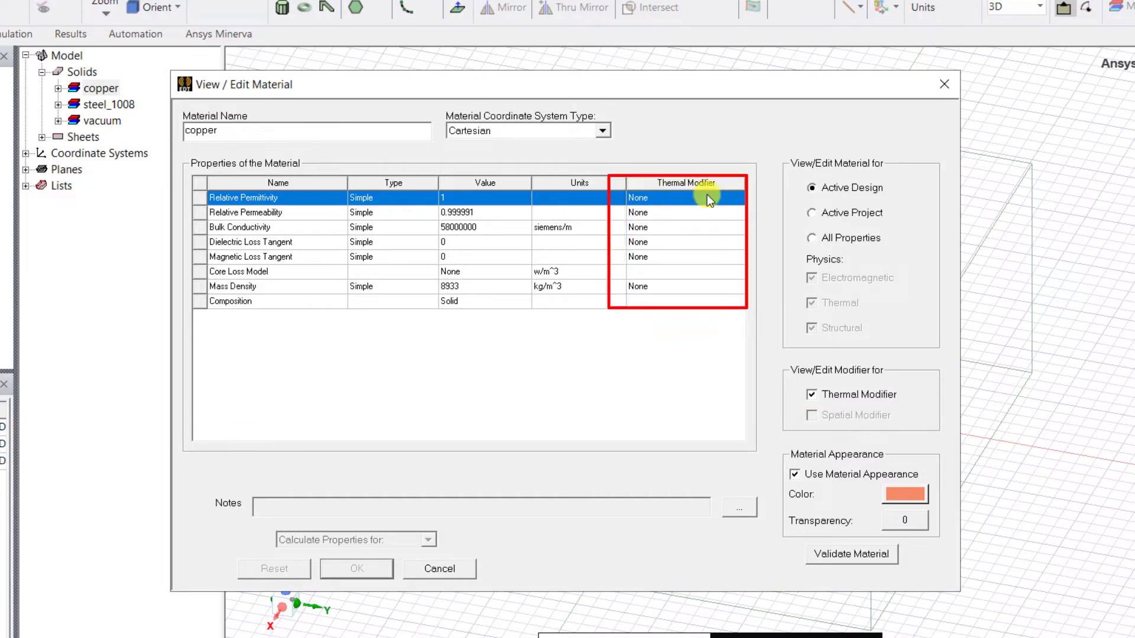
pyautogui.click(660, 227)
pyautogui.click(661, 228)
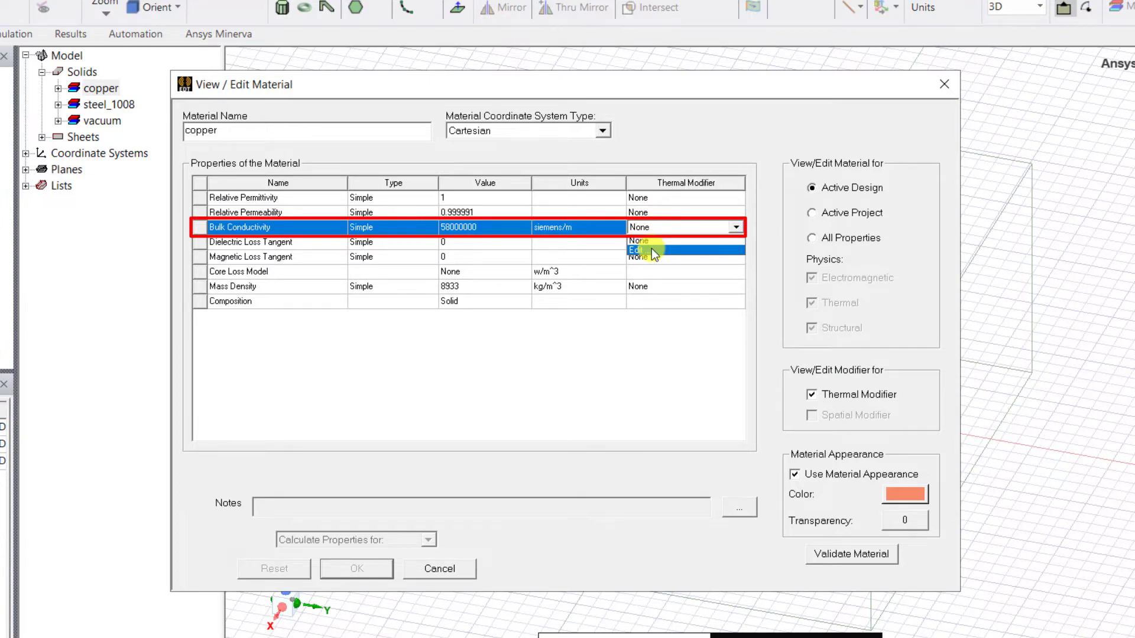
pyautogui.click(652, 250)
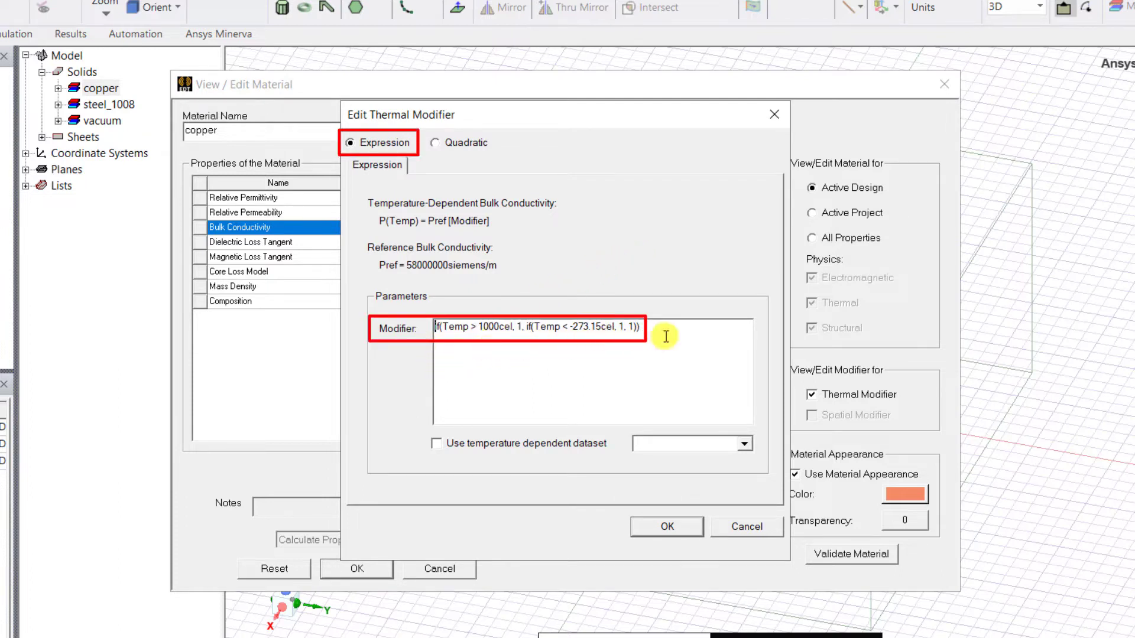
pyautogui.click(436, 444)
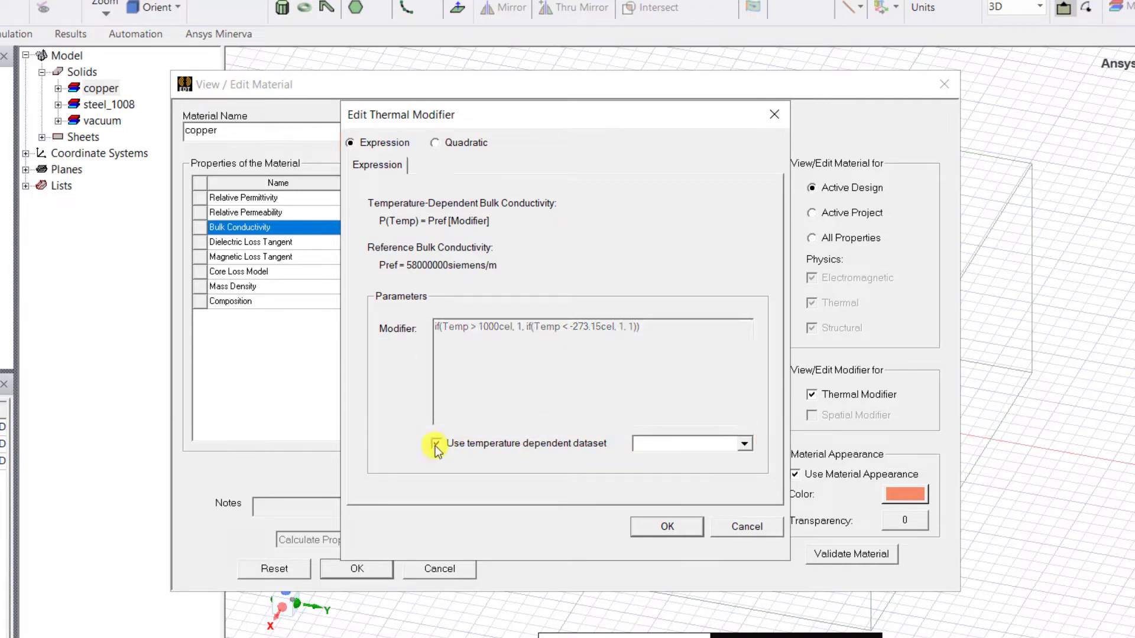
pyautogui.click(748, 443)
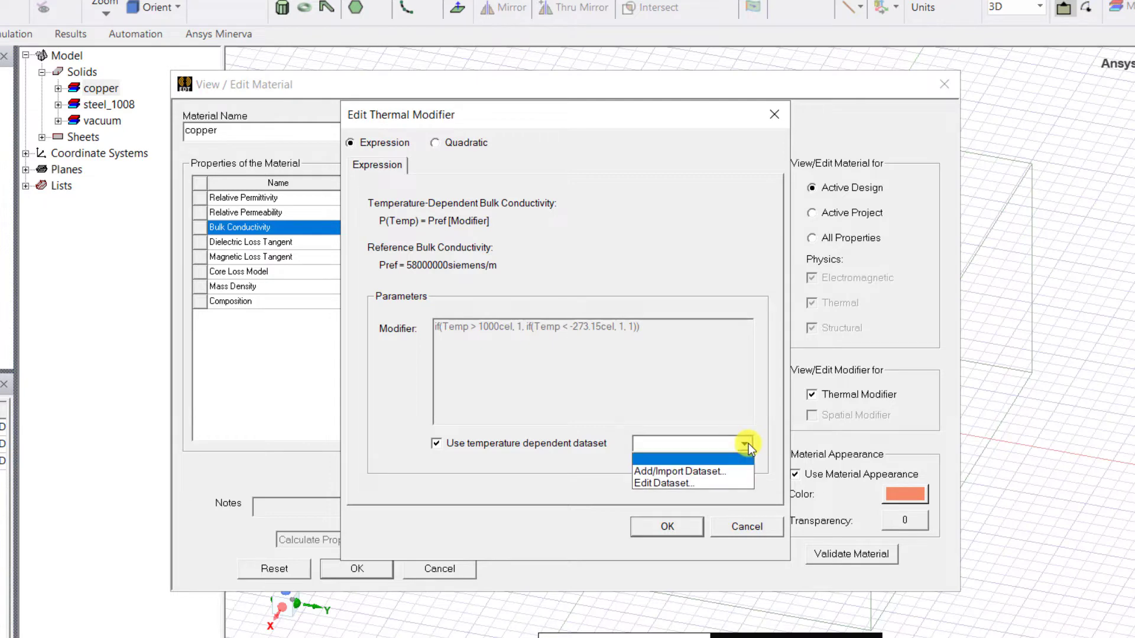
pyautogui.click(713, 480)
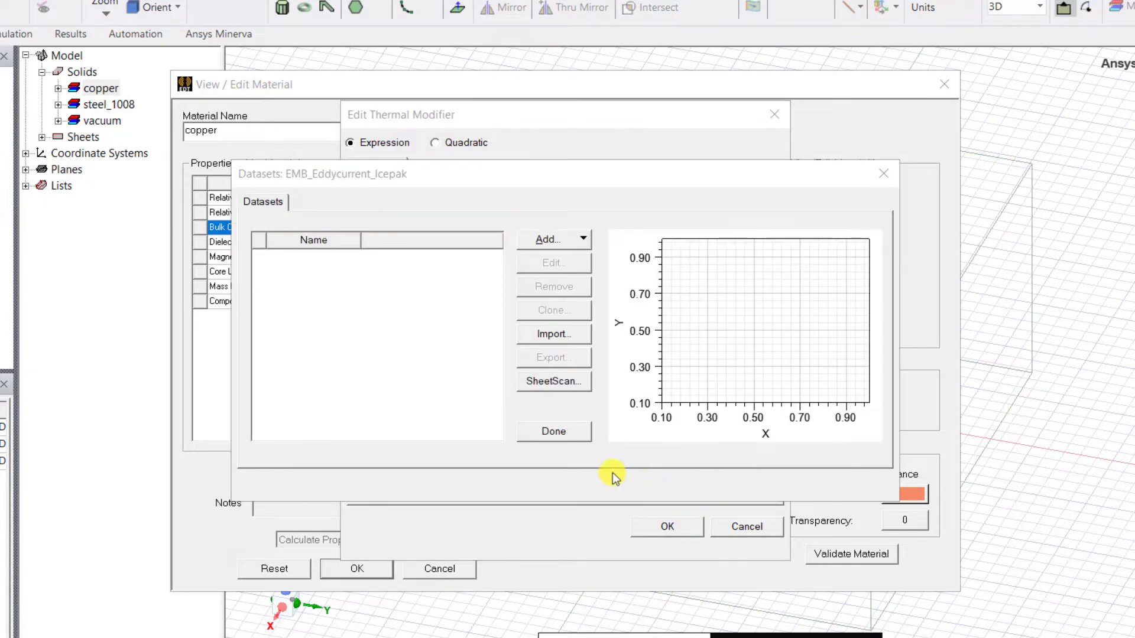
pyautogui.click(877, 179)
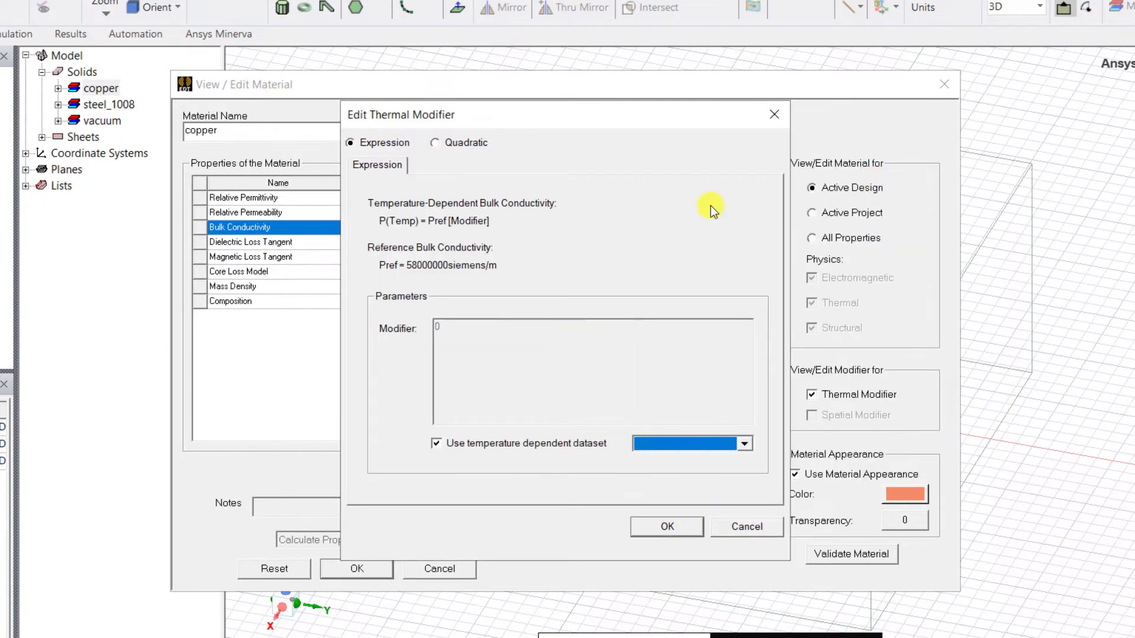
pyautogui.click(435, 443)
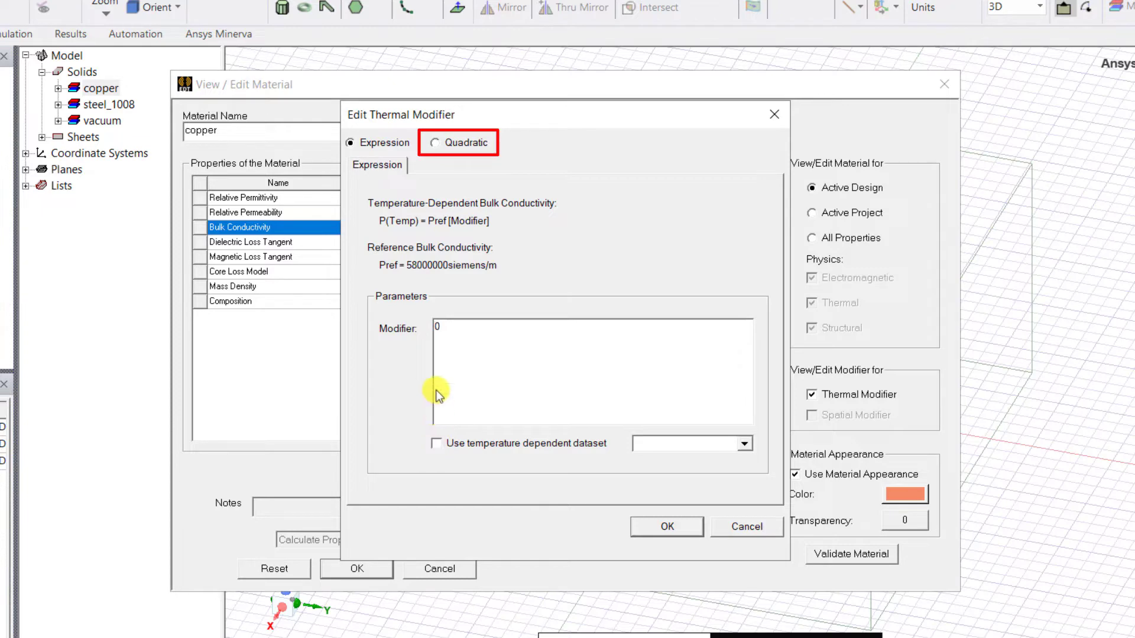
pyautogui.click(438, 143)
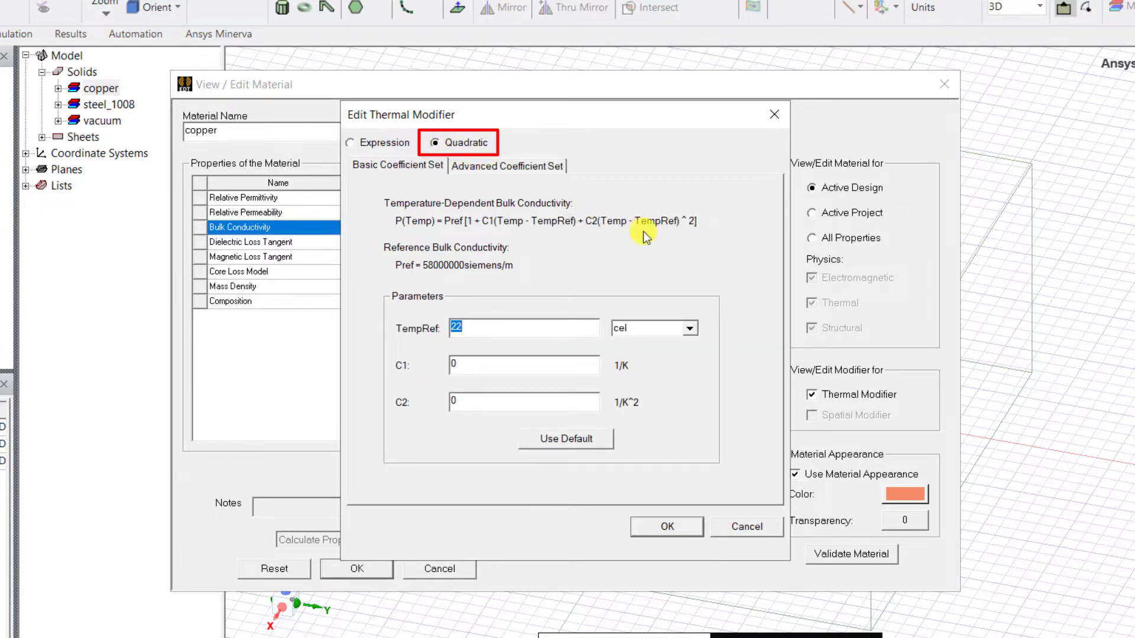
pyautogui.click(350, 143)
# Set copper's bulk conductivity modifier expression to if(Temp <=22, 1, 1/(1+0.0039*(Temp-22))) and apply the edited material.
pyautogui.doubleClick(446, 325)
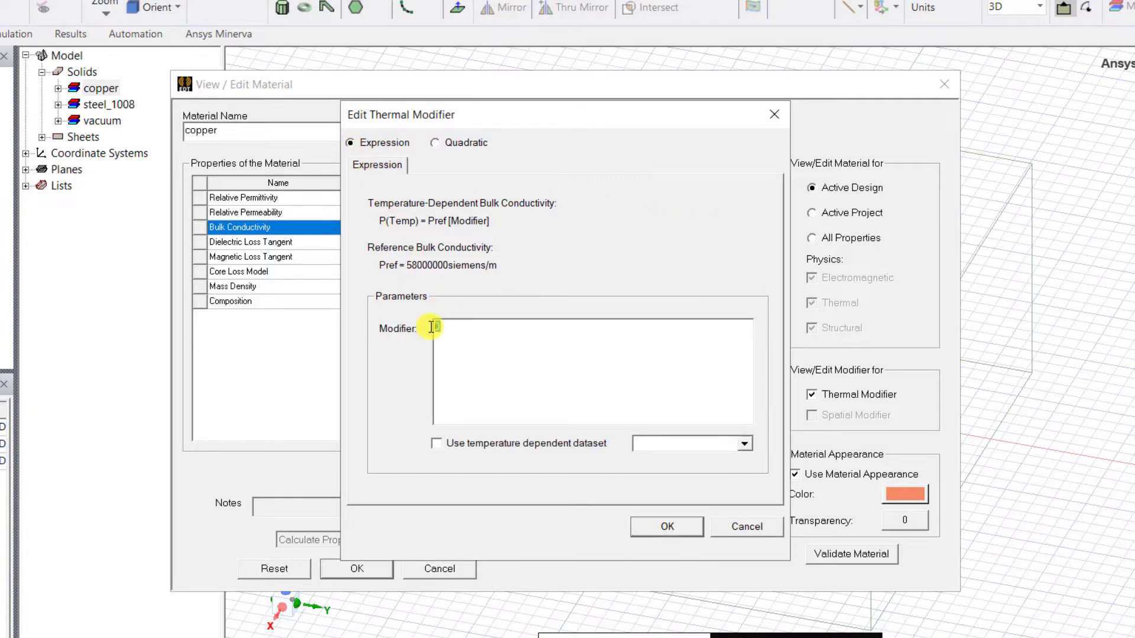
pyautogui.write('if(Temp <=22, 1, 1/(1+0.0039*(Temp-22)))')
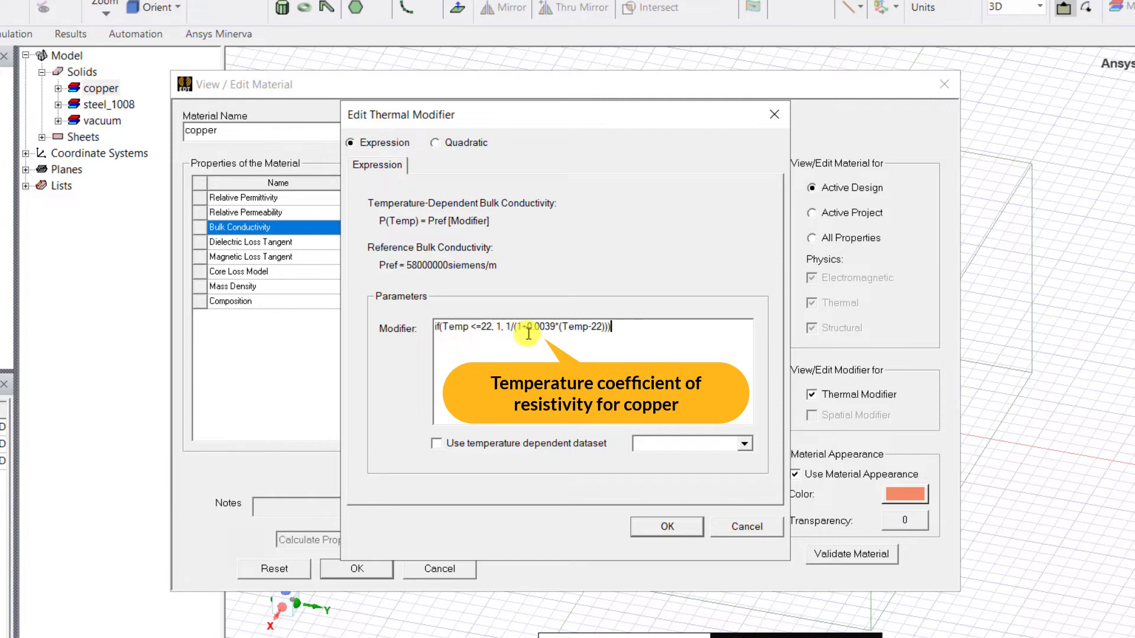
pyautogui.moveTo(556, 327)
pyautogui.mouseDown()
pyautogui.moveTo(527, 331)
pyautogui.moveTo(557, 328)
pyautogui.mouseUp()
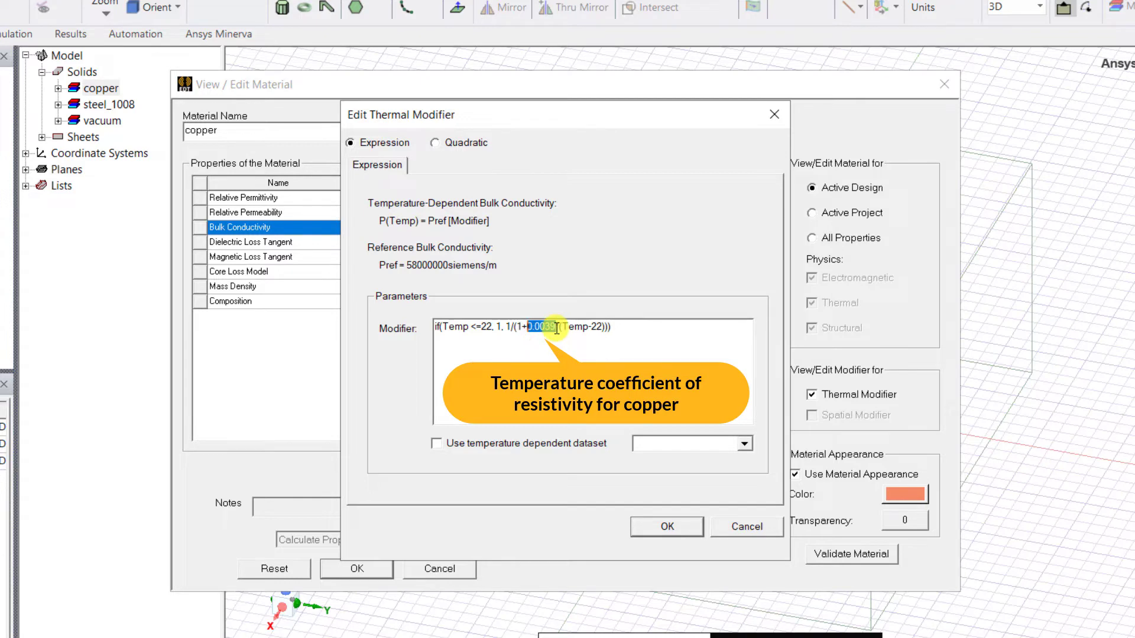
pyautogui.press('Left')
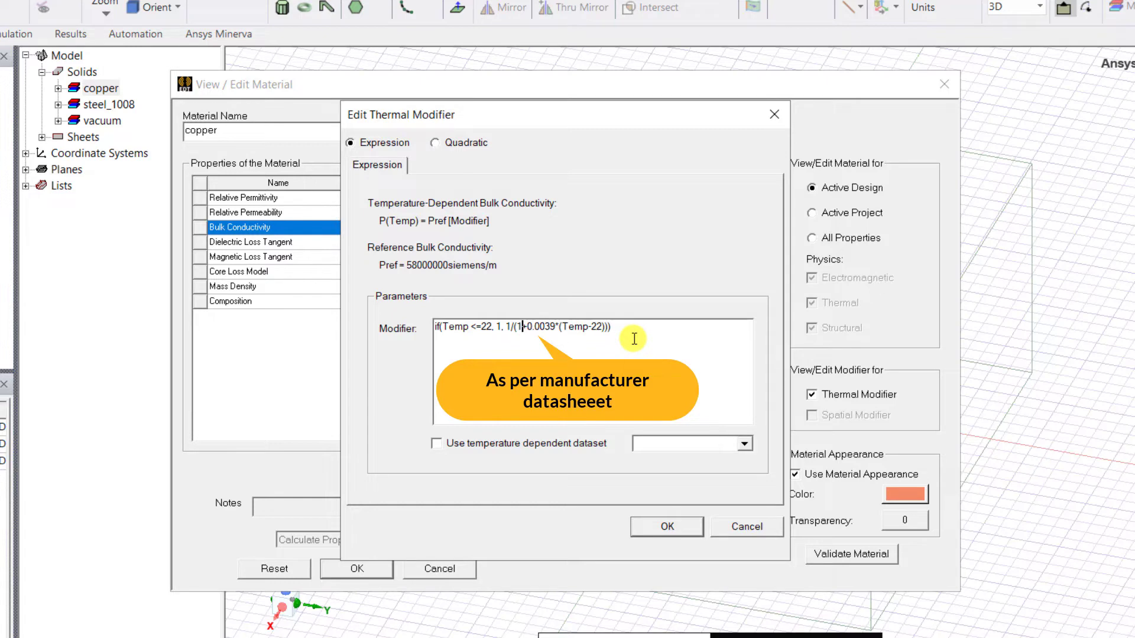
pyautogui.click(662, 527)
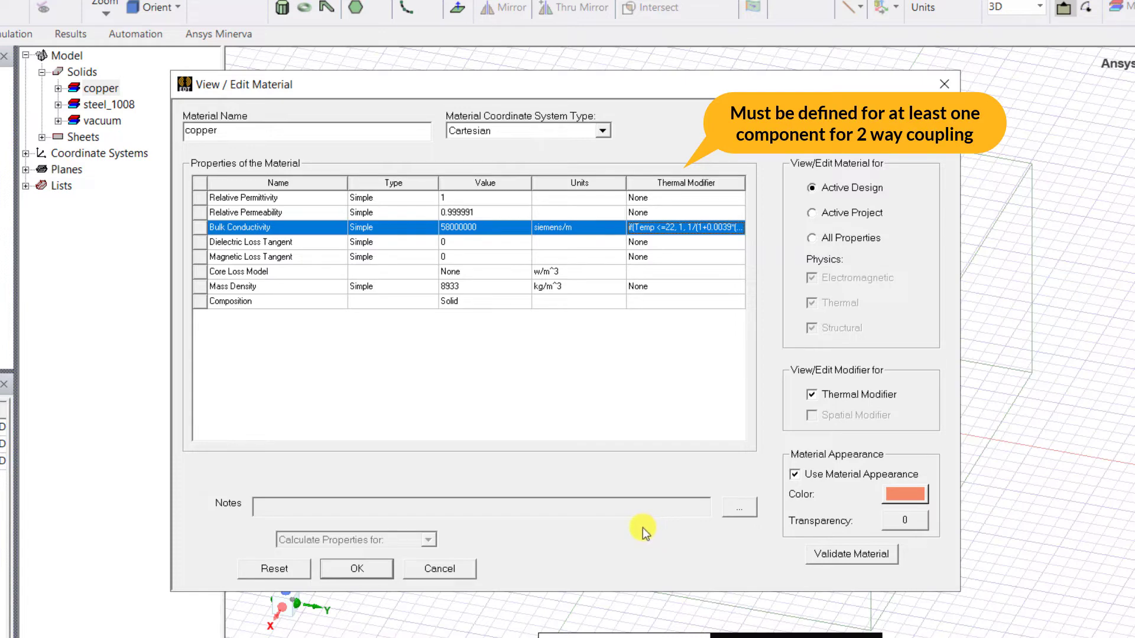
pyautogui.click(374, 567)
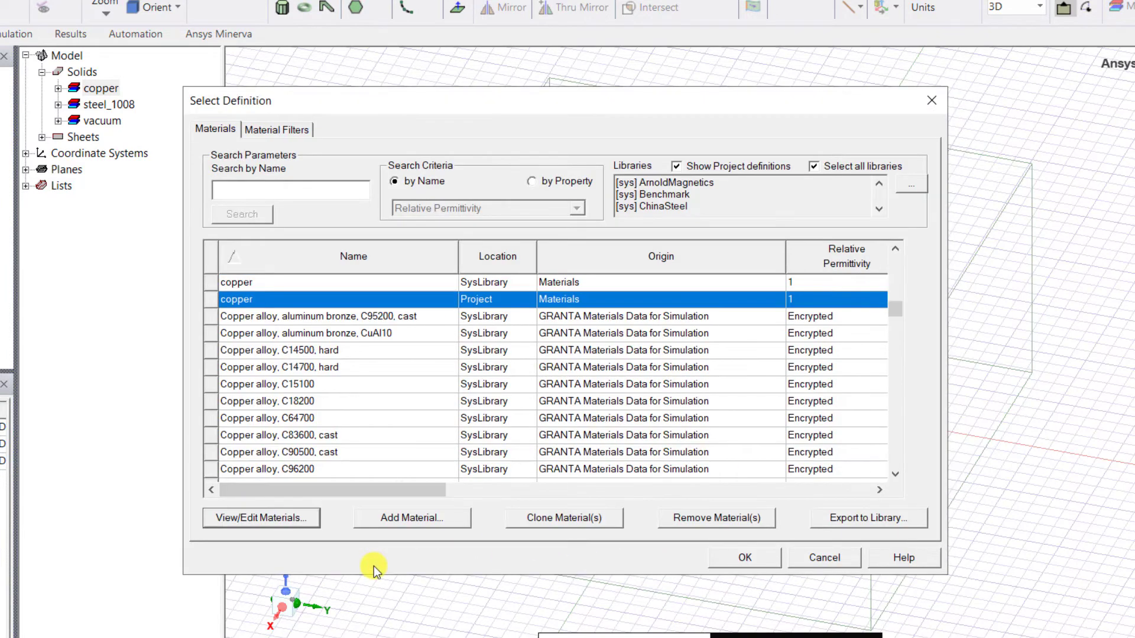
pyautogui.click(743, 556)
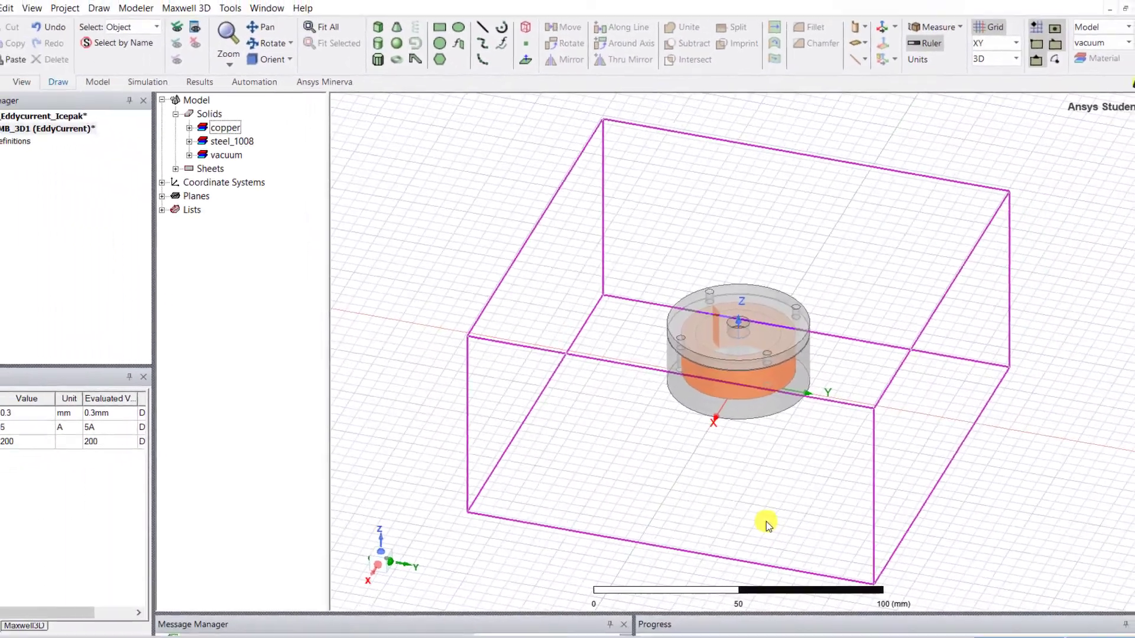
# Include temperature dependence in the EMB_3D1 design's object temperatures and enable feedback.
pyautogui.rightClick(69, 140)
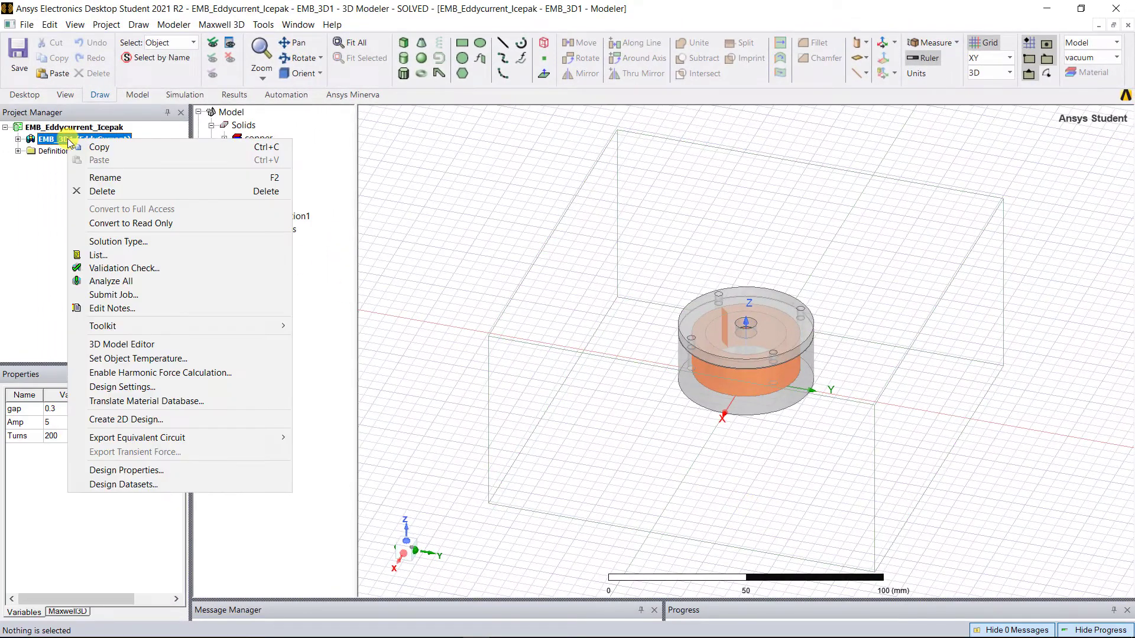
pyautogui.click(140, 359)
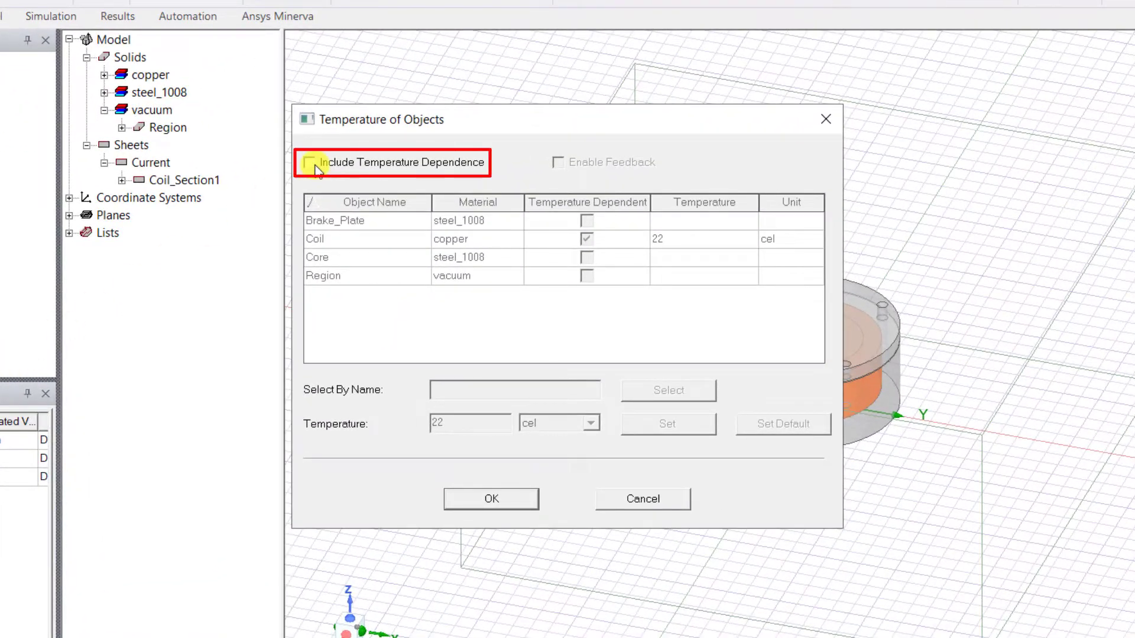
pyautogui.click(316, 167)
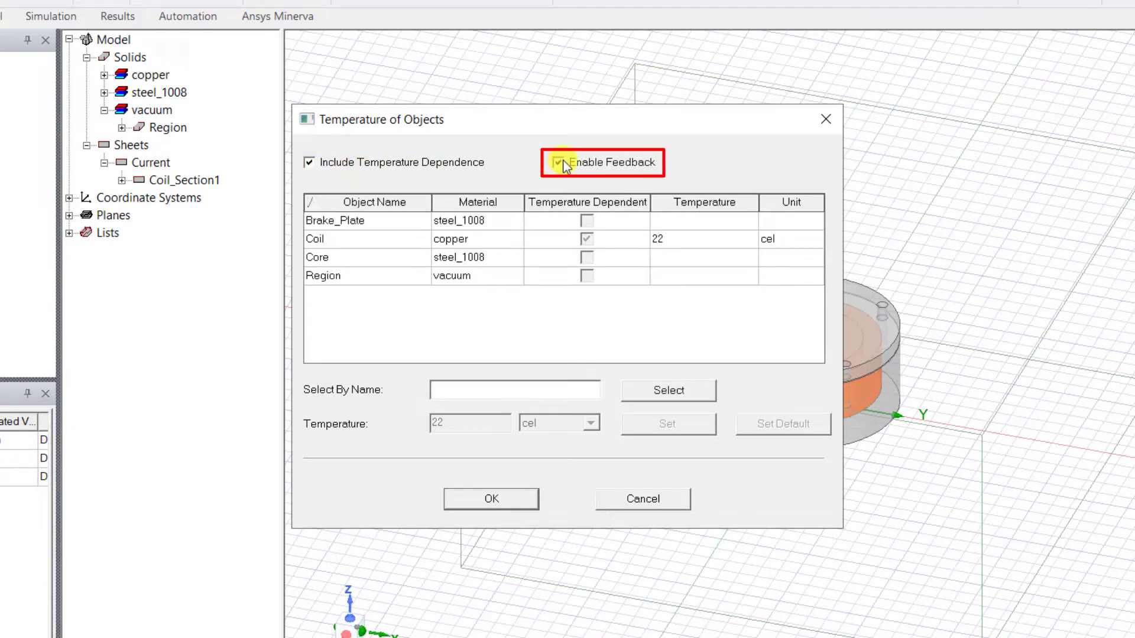
pyautogui.click(485, 498)
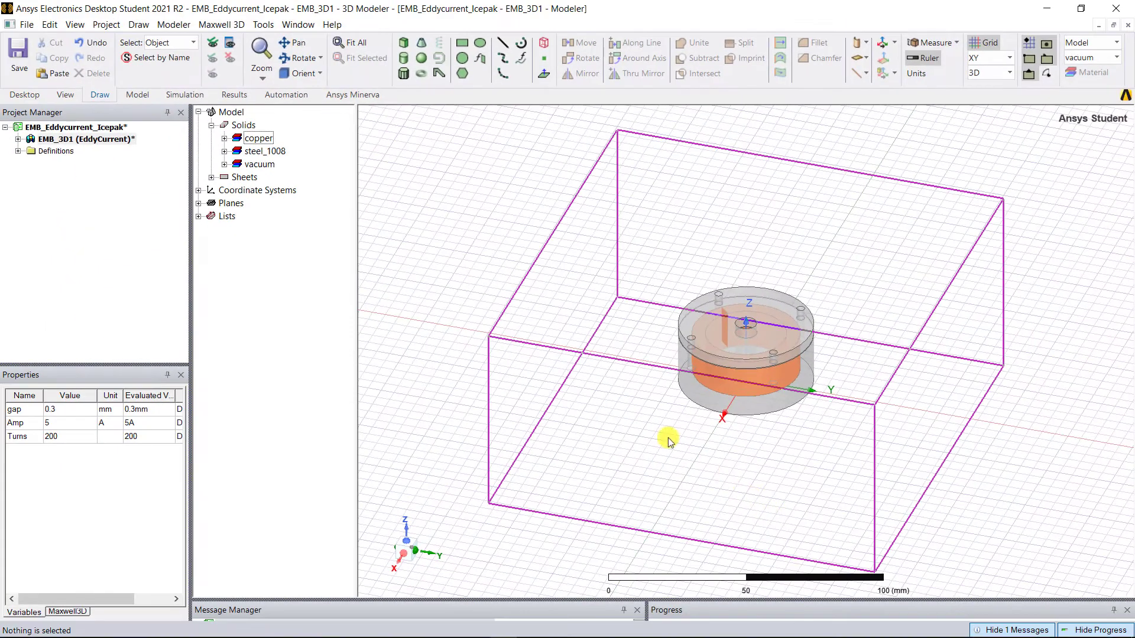
# Run a validation check on the EMB_3D1 design and dismiss the report.
pyautogui.click(189, 95)
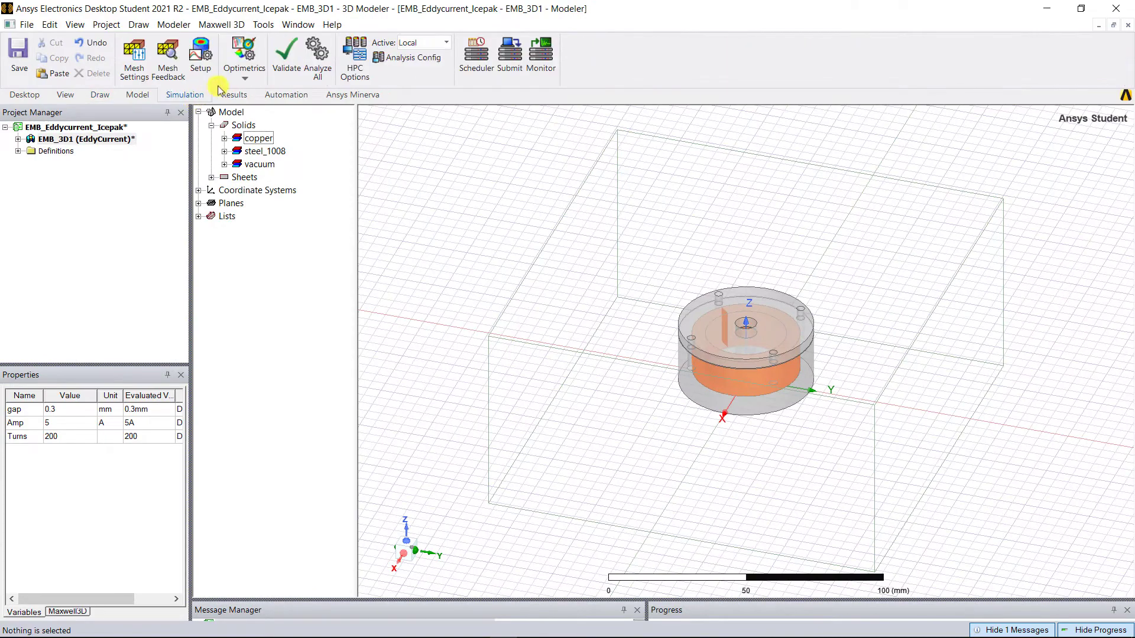
pyautogui.click(283, 57)
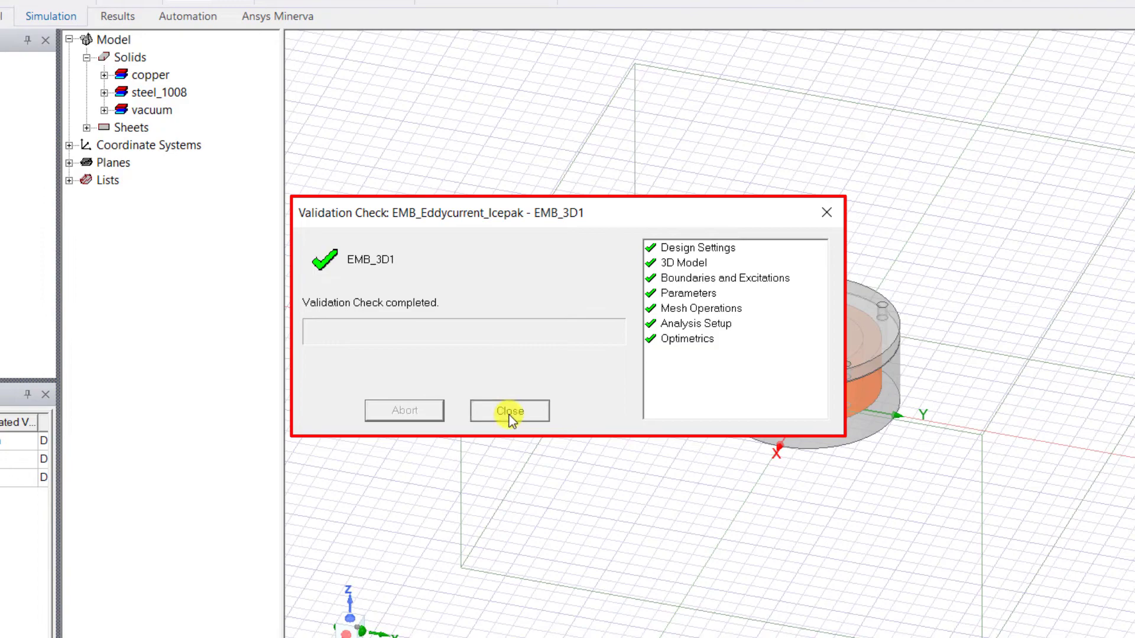
pyautogui.click(509, 411)
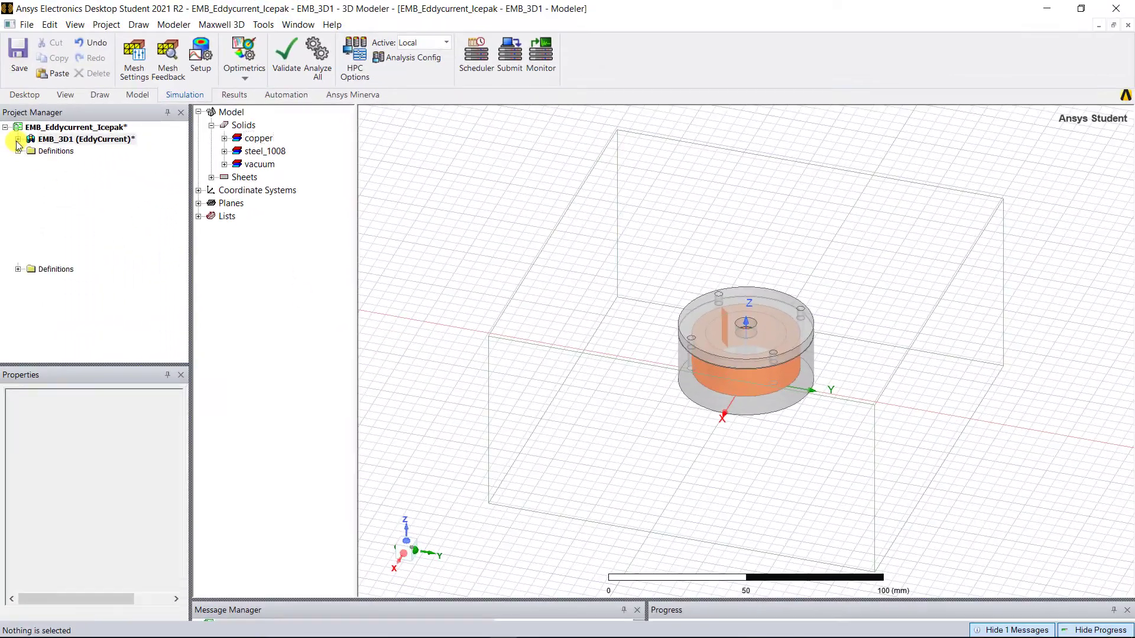
# Run all analysis setups of the EMB_3D1 eddy current design.
pyautogui.click(18, 139)
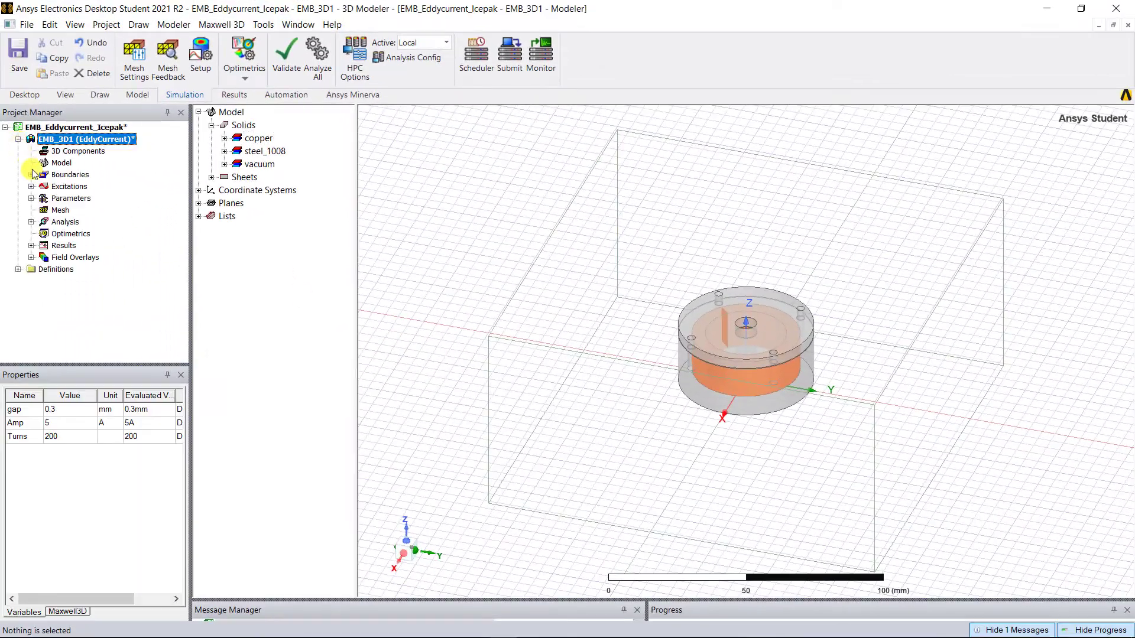
pyautogui.rightClick(61, 223)
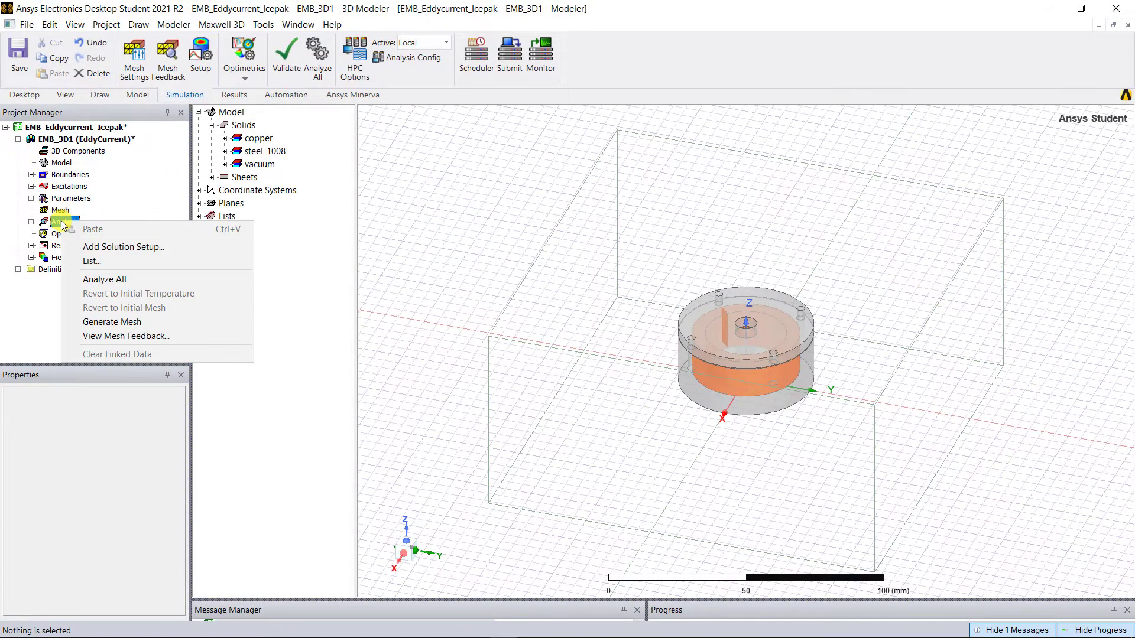
pyautogui.click(109, 279)
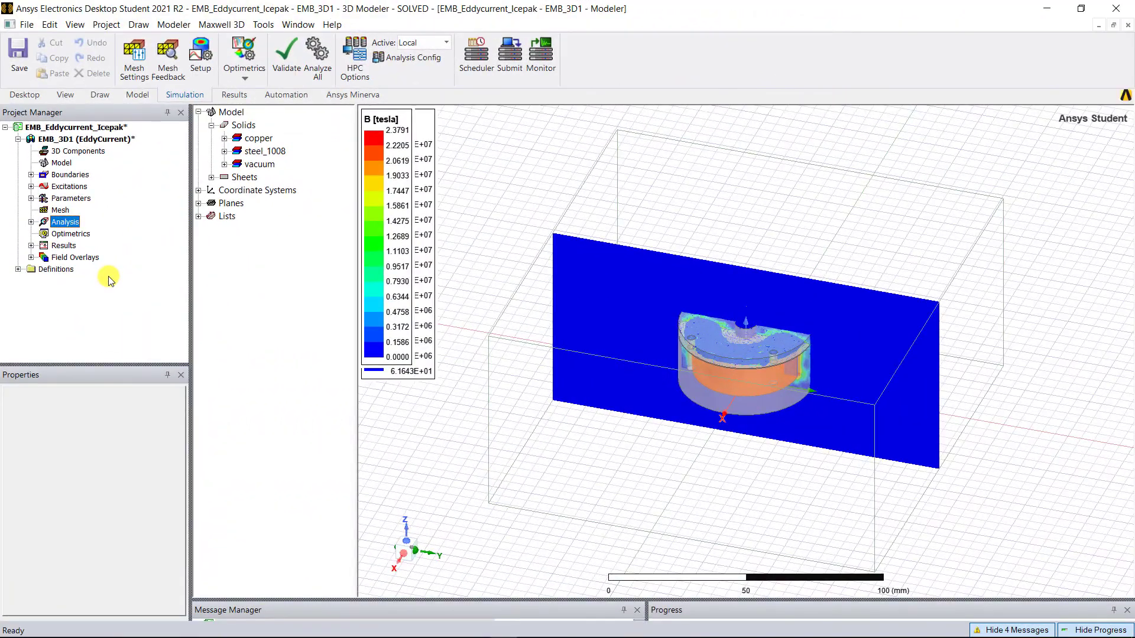
# Examine the named expressions for the plate, core and coil losses in the Fields Calculator and close it.
pyautogui.rightClick(90, 258)
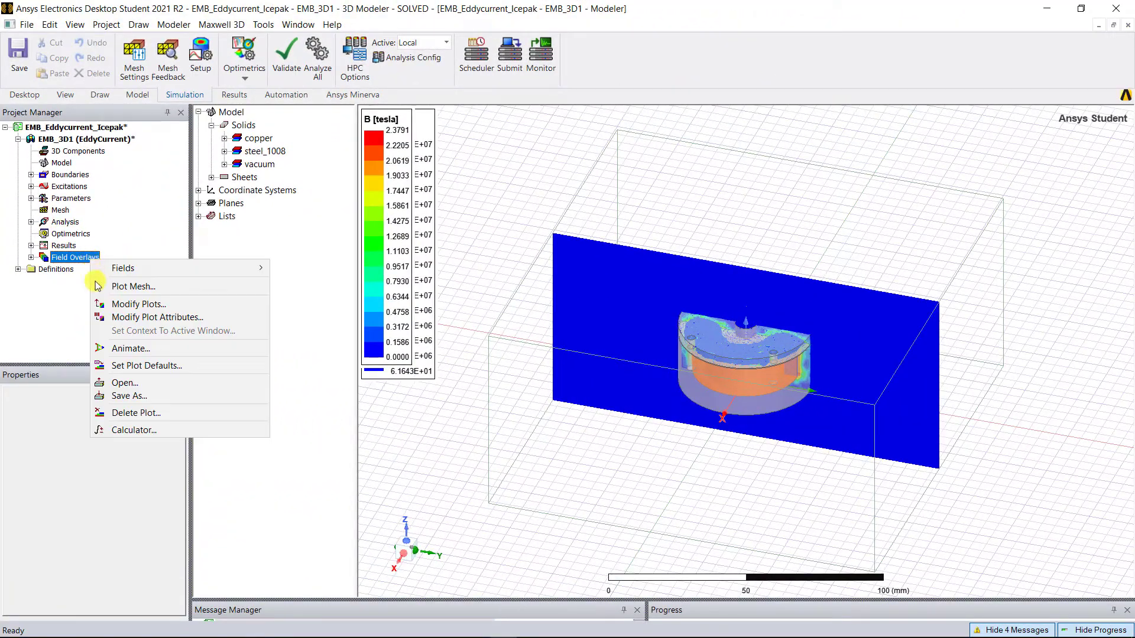
pyautogui.click(131, 430)
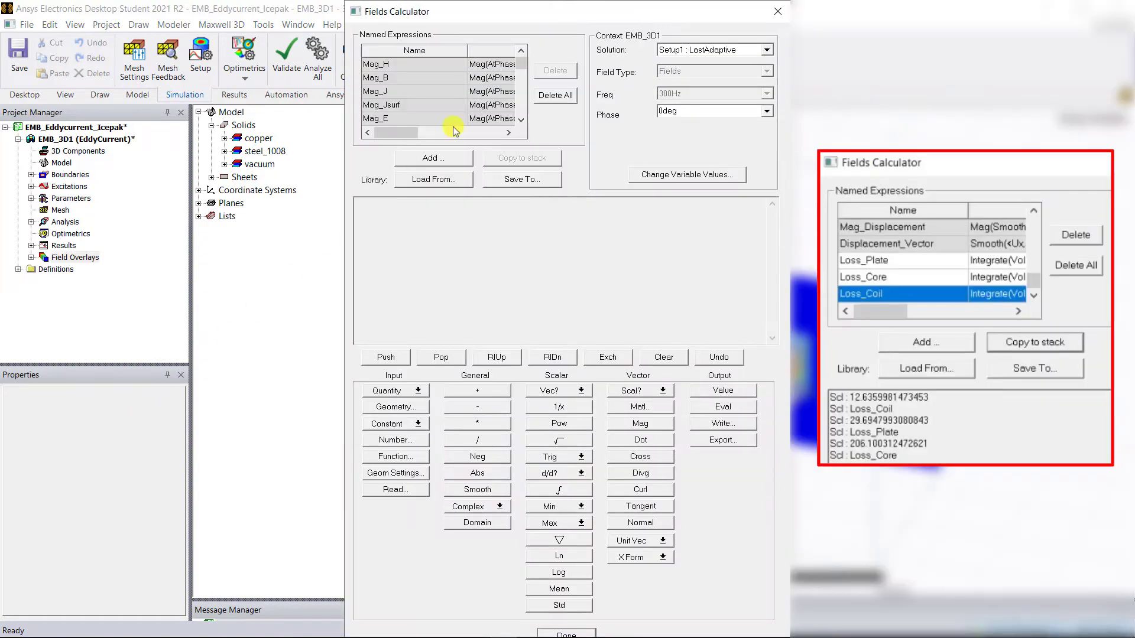
pyautogui.moveTo(521, 61); pyautogui.dragTo(520, 105)
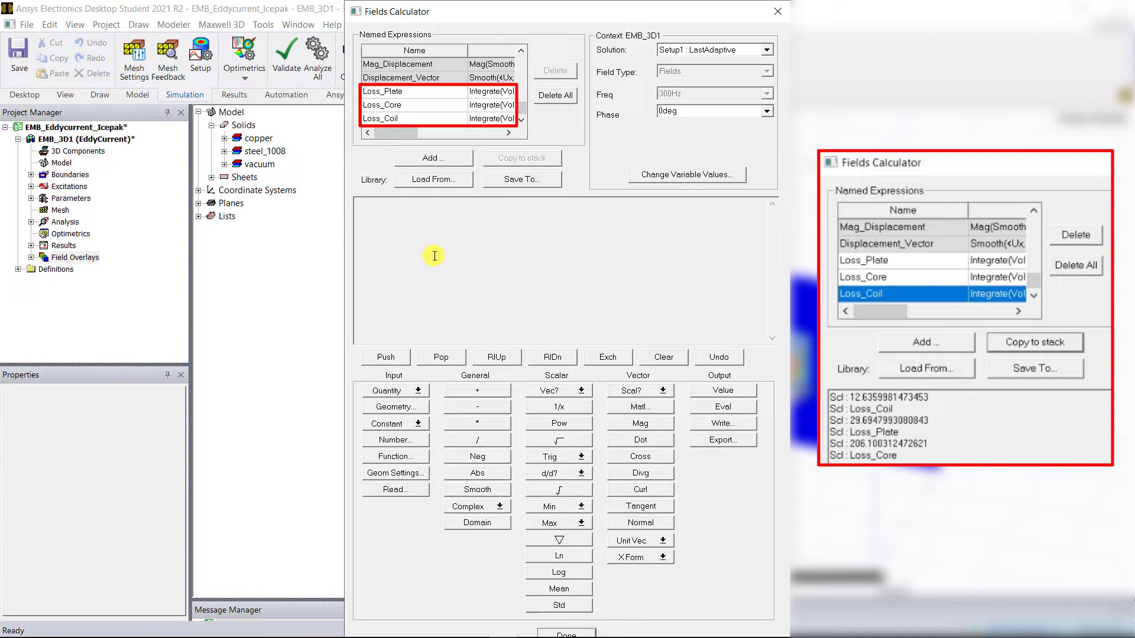
pyautogui.click(778, 11)
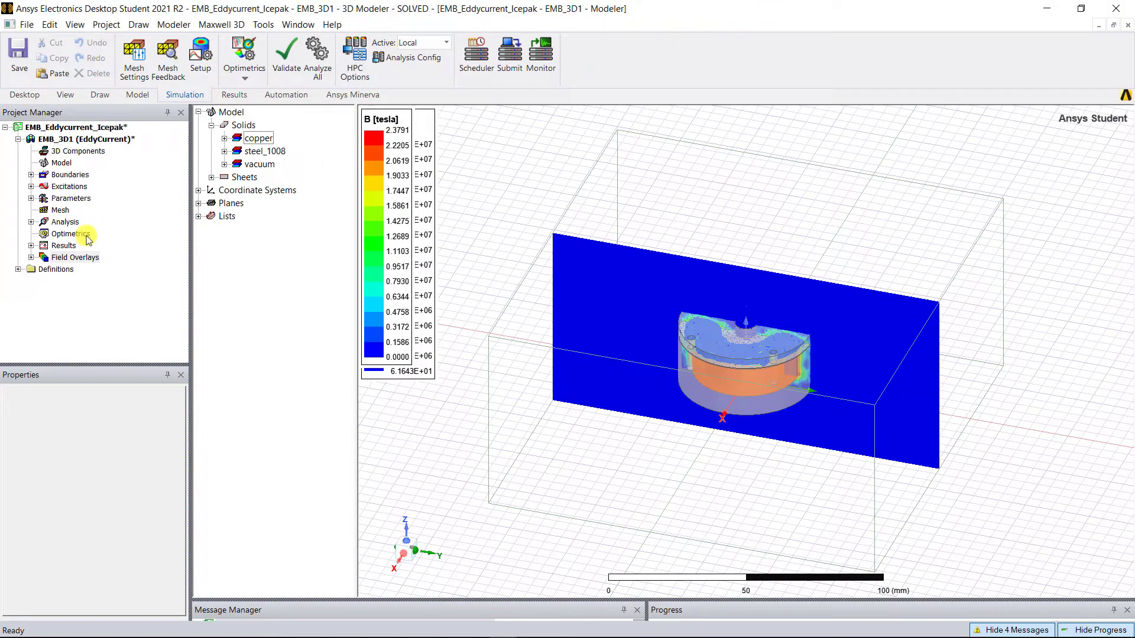
# Create a fields report data table of the calculator expressions Loss_Plate, Loss_Core and Loss_Coil, and return to the EMB_3D1 model view.
pyautogui.rightClick(61, 247)
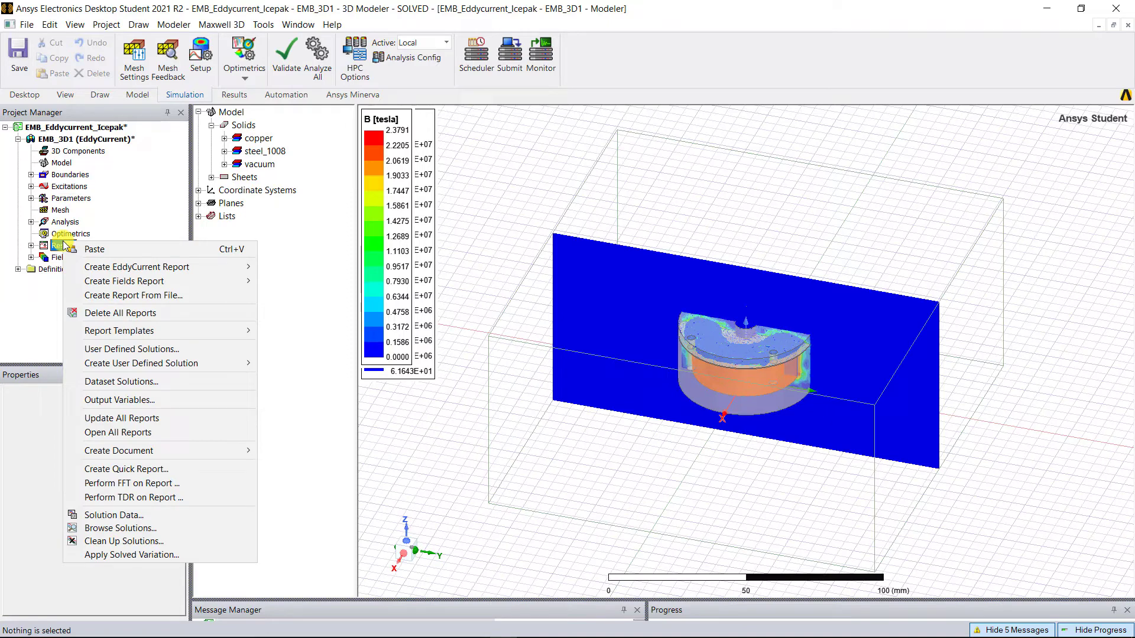
pyautogui.moveTo(242, 281)
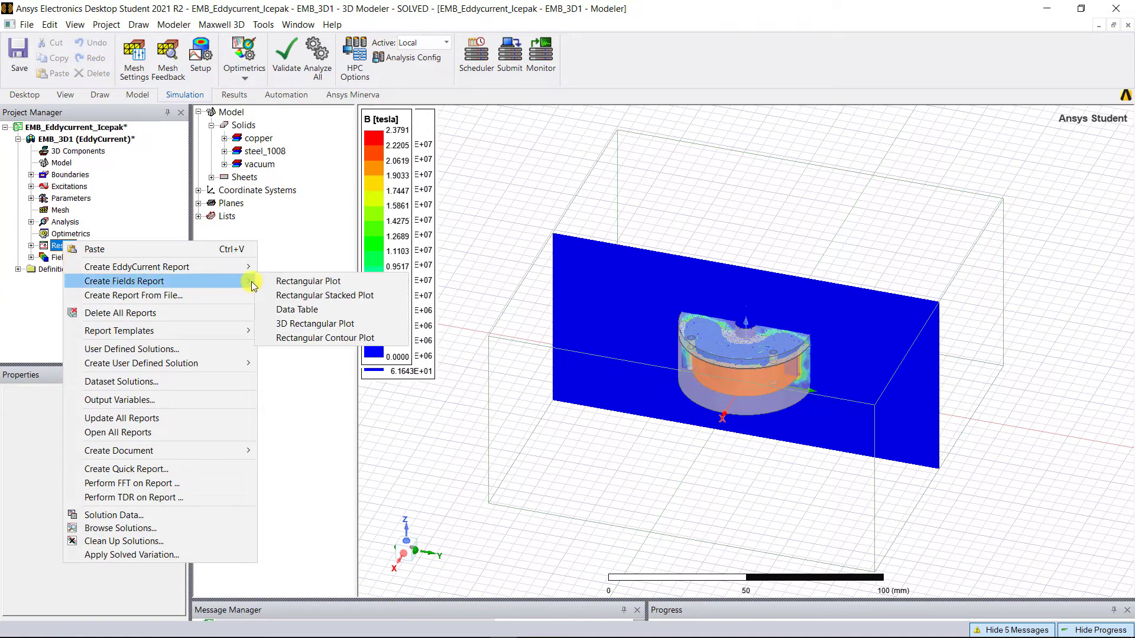
pyautogui.click(298, 309)
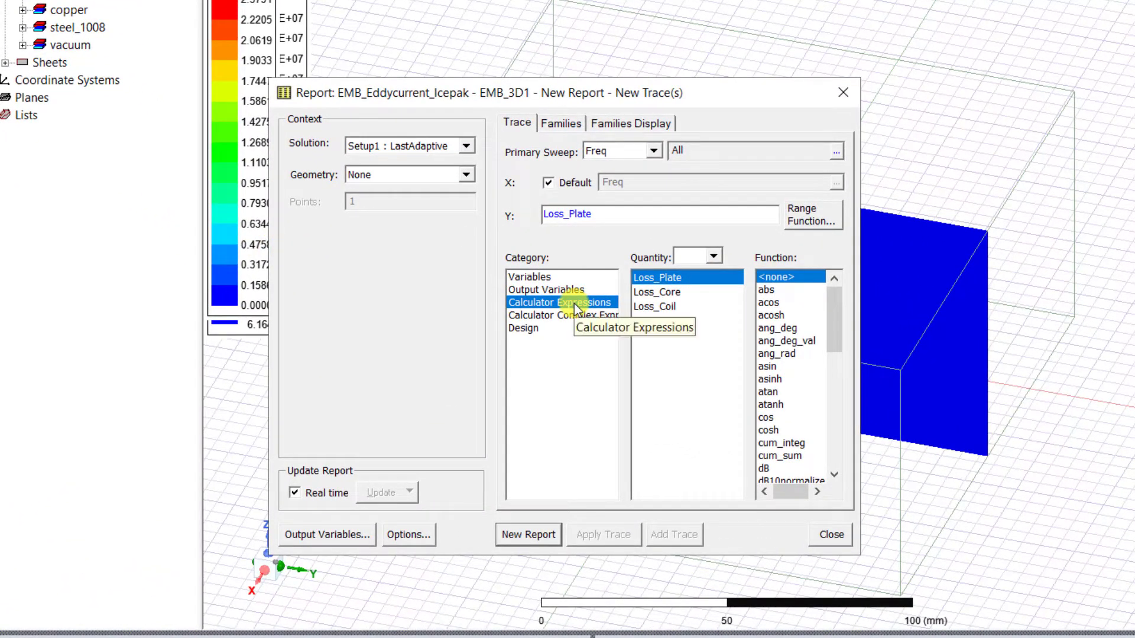
pyautogui.keyDown('ctrl'); pyautogui.click(658, 296); pyautogui.keyUp('ctrl')
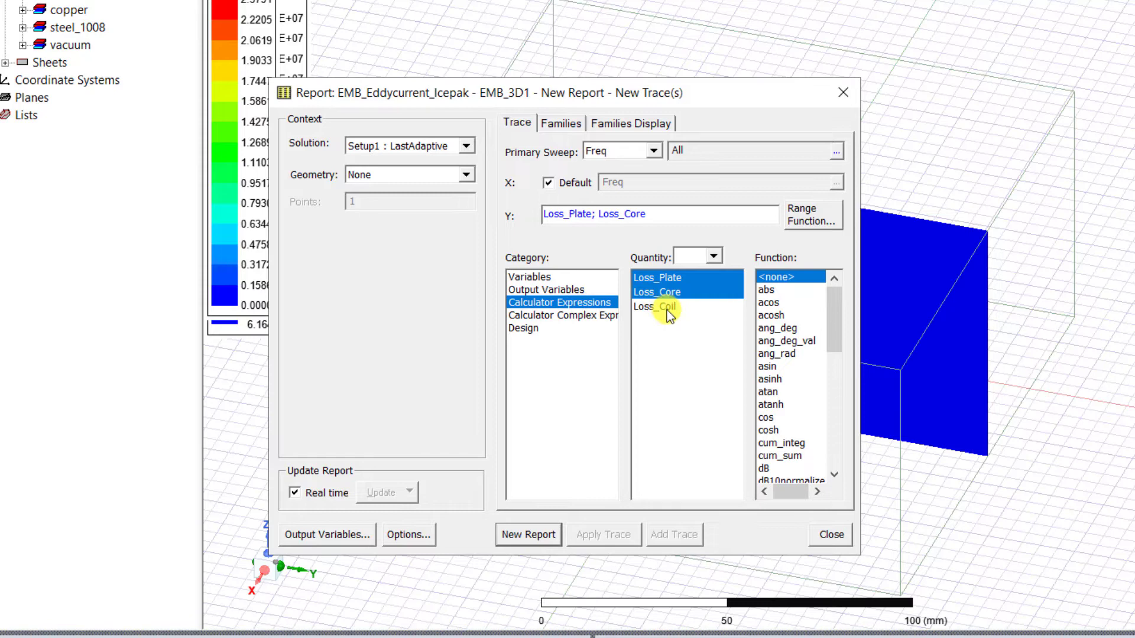
pyautogui.keyDown('ctrl'); pyautogui.click(667, 310); pyautogui.keyUp('ctrl')
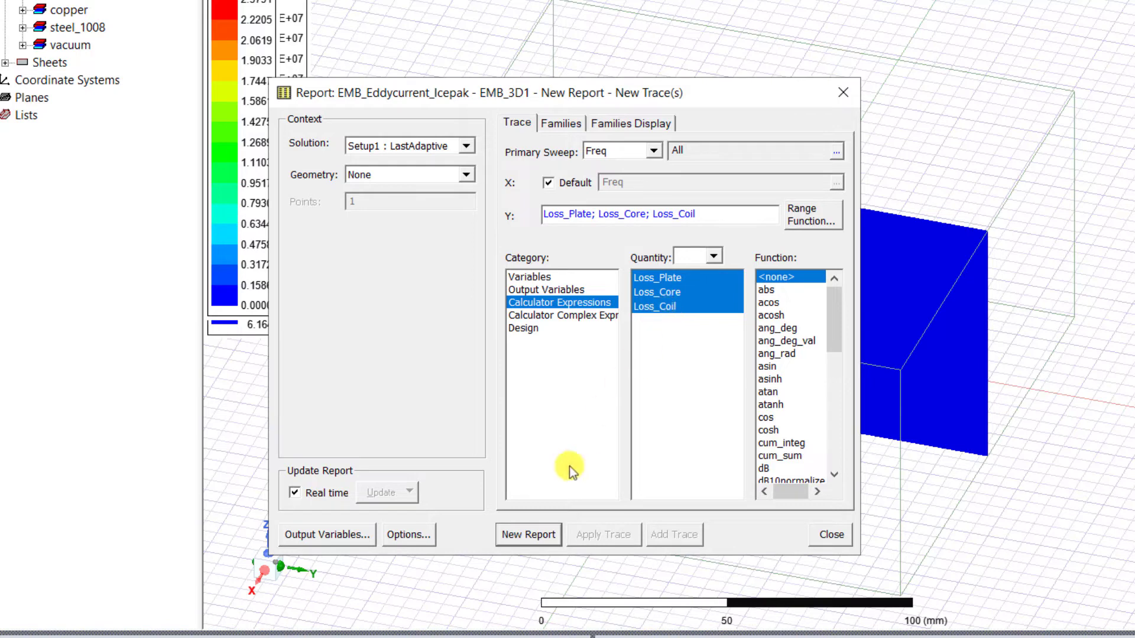
pyautogui.click(815, 534)
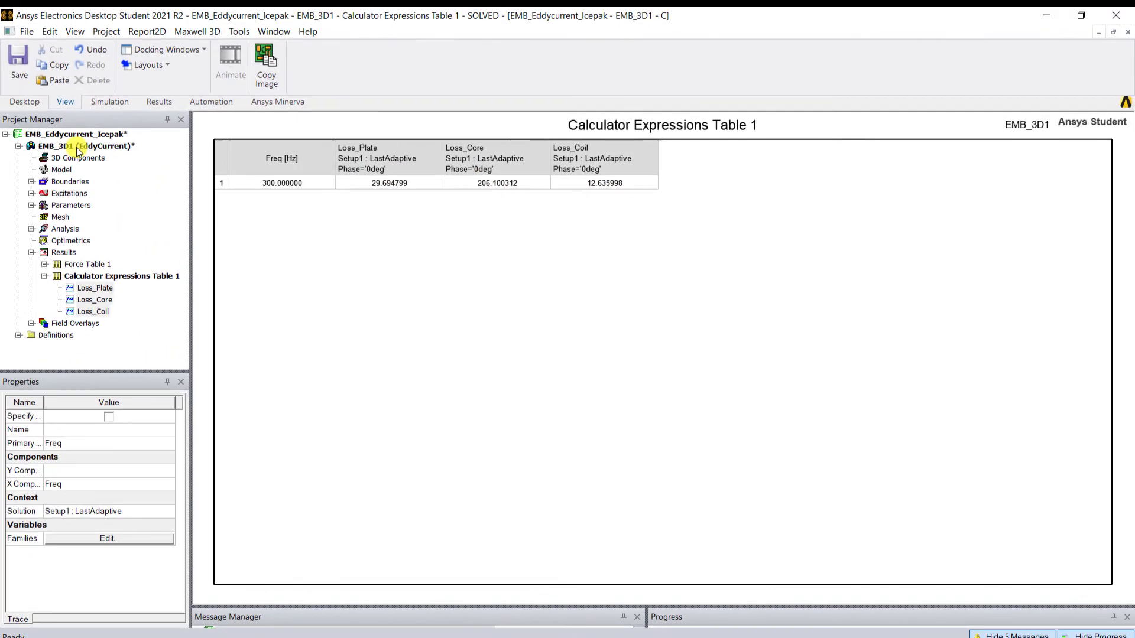
pyautogui.doubleClick(77, 147)
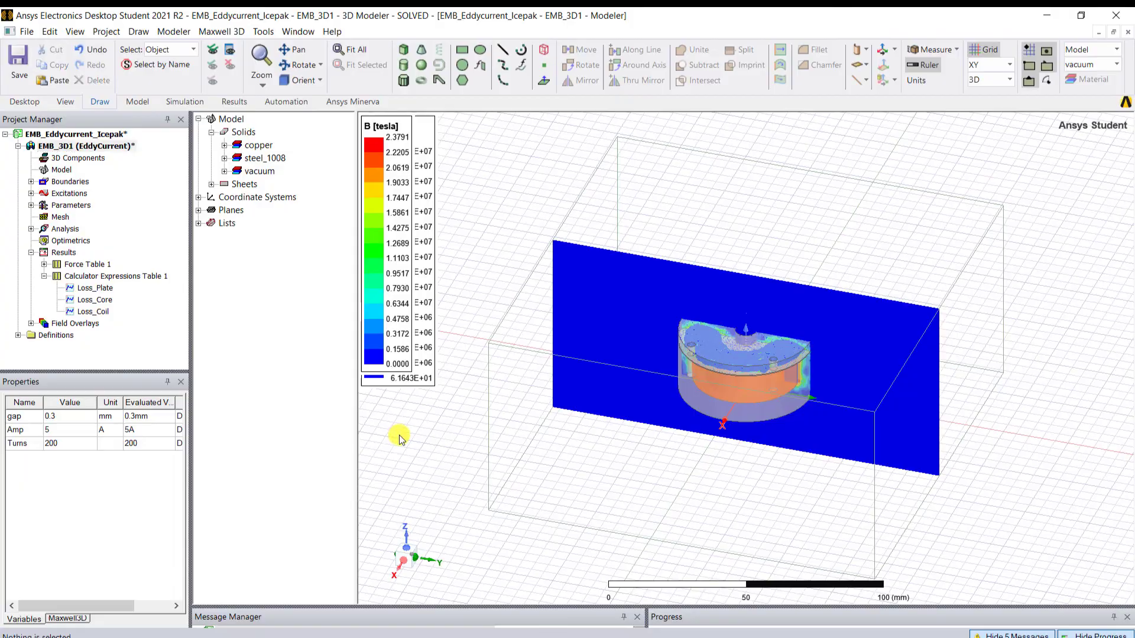